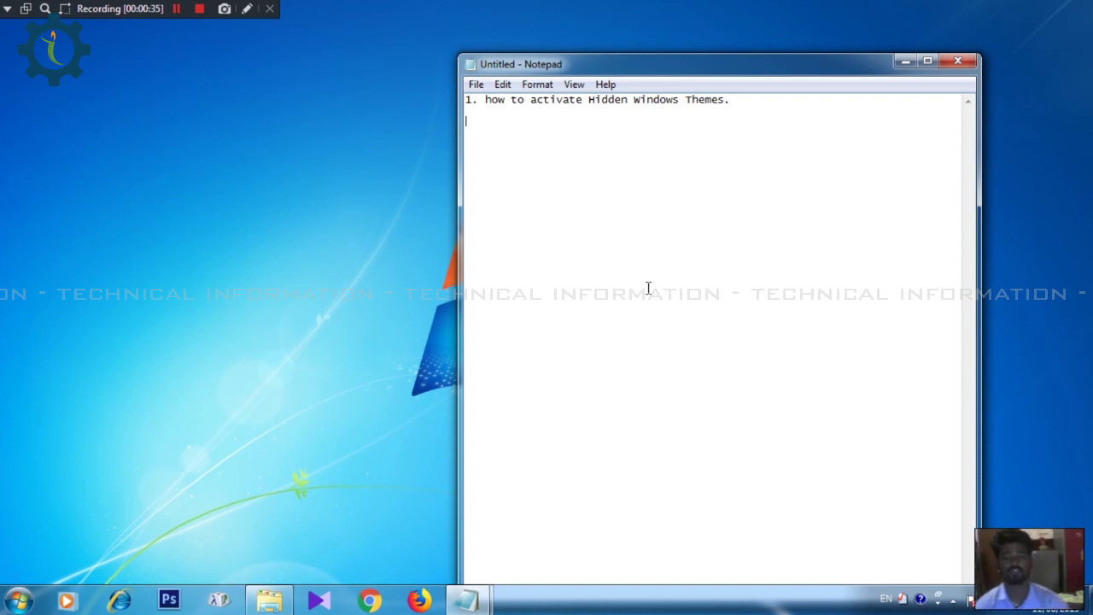
Step: Minimize the Notepad note and open the Windows folder on Local Disk (C:) in Windows Explorer
{"action": "key", "text": "Return"}
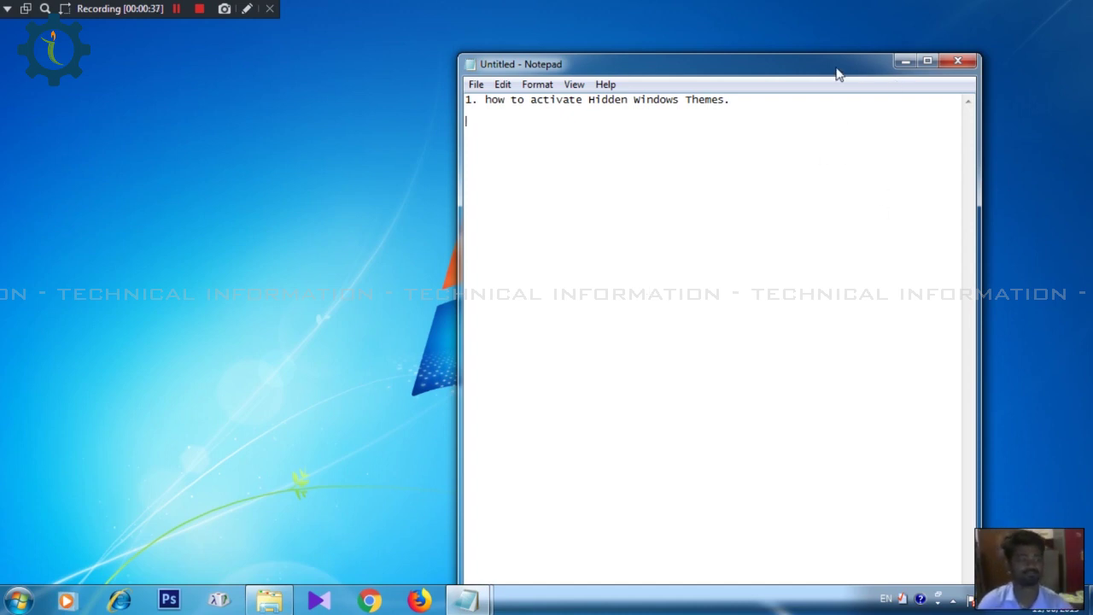
{"action": "left_click", "coordinate": [905, 62]}
{"action": "left_click", "coordinate": [19, 600]}
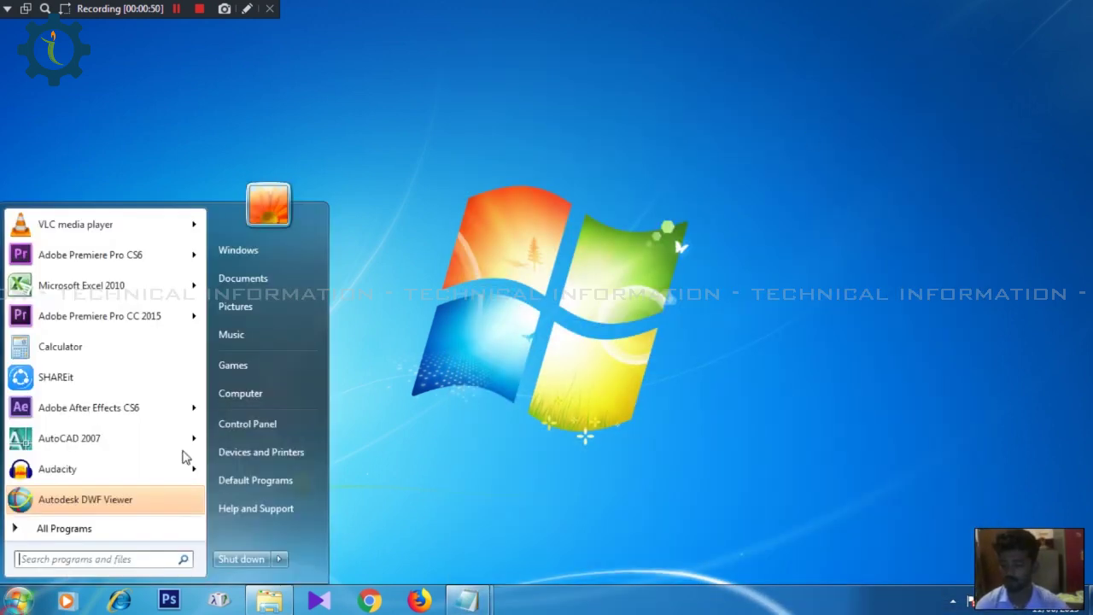
{"action": "left_click", "coordinate": [291, 396]}
{"action": "double_click", "coordinate": [251, 122]}
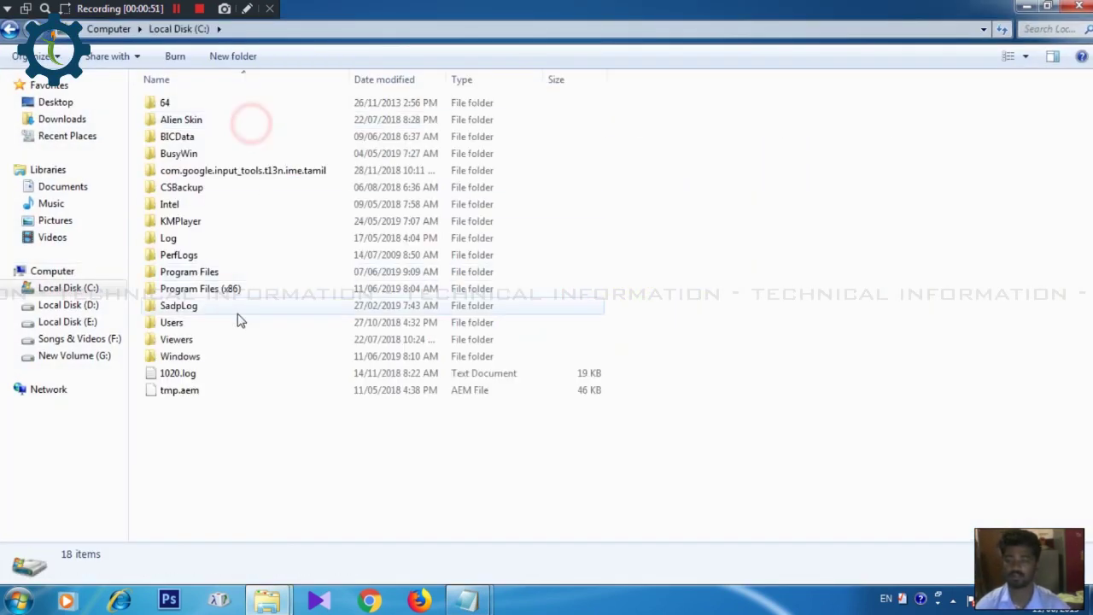
{"action": "double_click", "coordinate": [217, 358]}
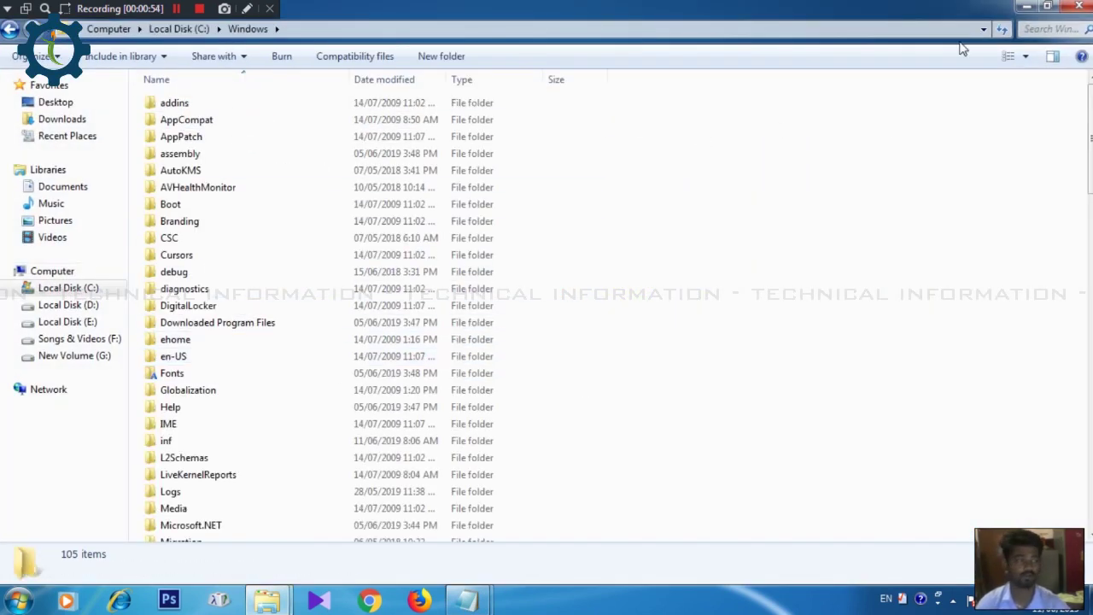
Step: Widen the search field and search the Windows folder for *.Theme files
{"action": "left_click", "coordinate": [1057, 31]}
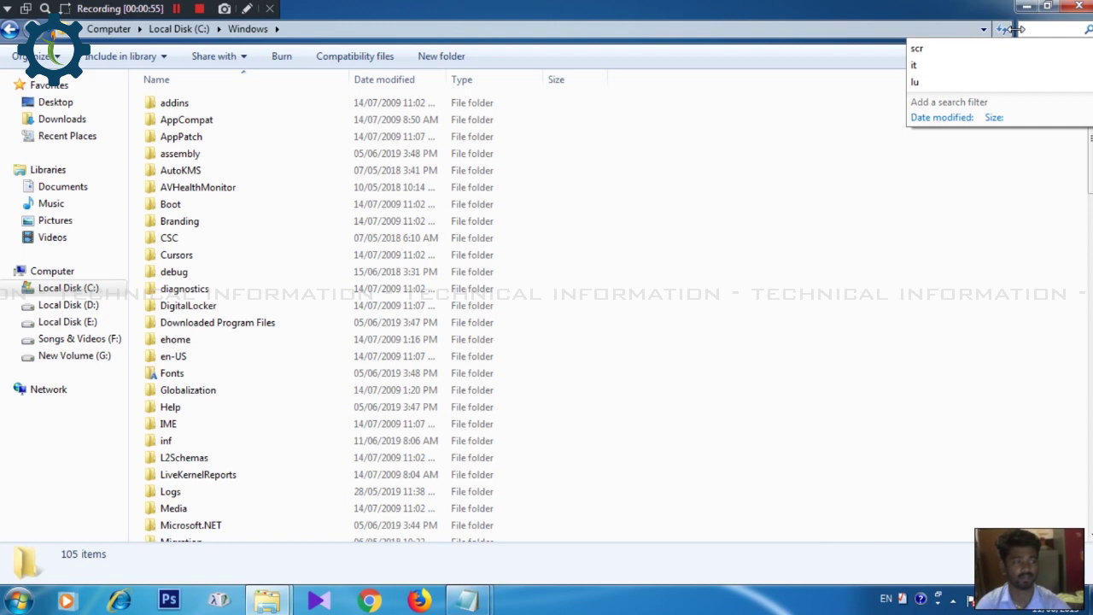
{"action": "left_click_drag", "start_coordinate": [1014, 29], "coordinate": [922, 29]}
{"action": "left_click", "coordinate": [949, 28]}
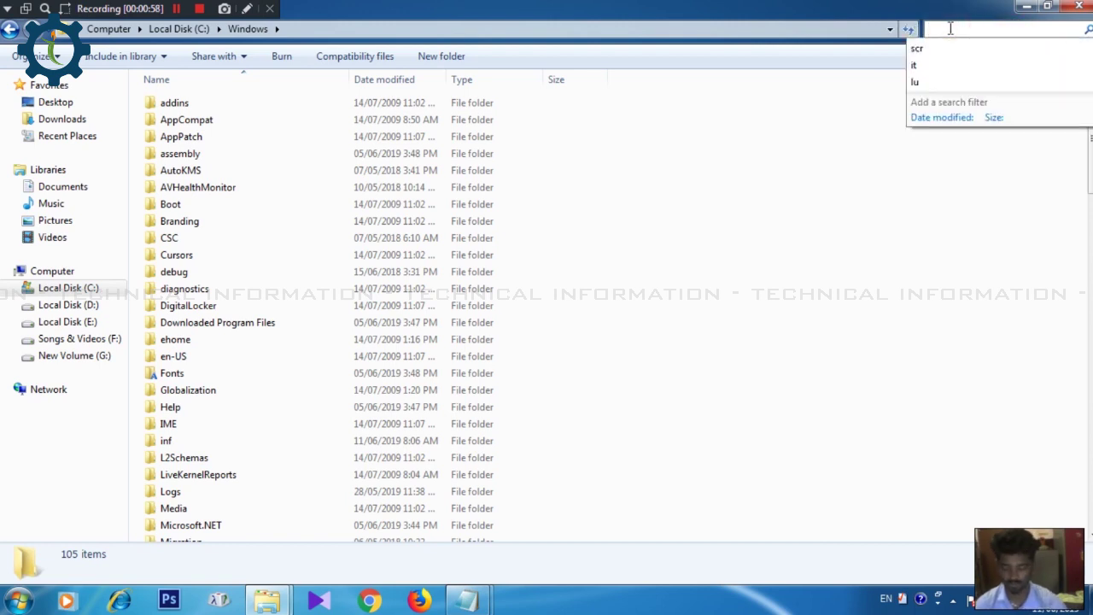
{"action": "type", "text": "*"}
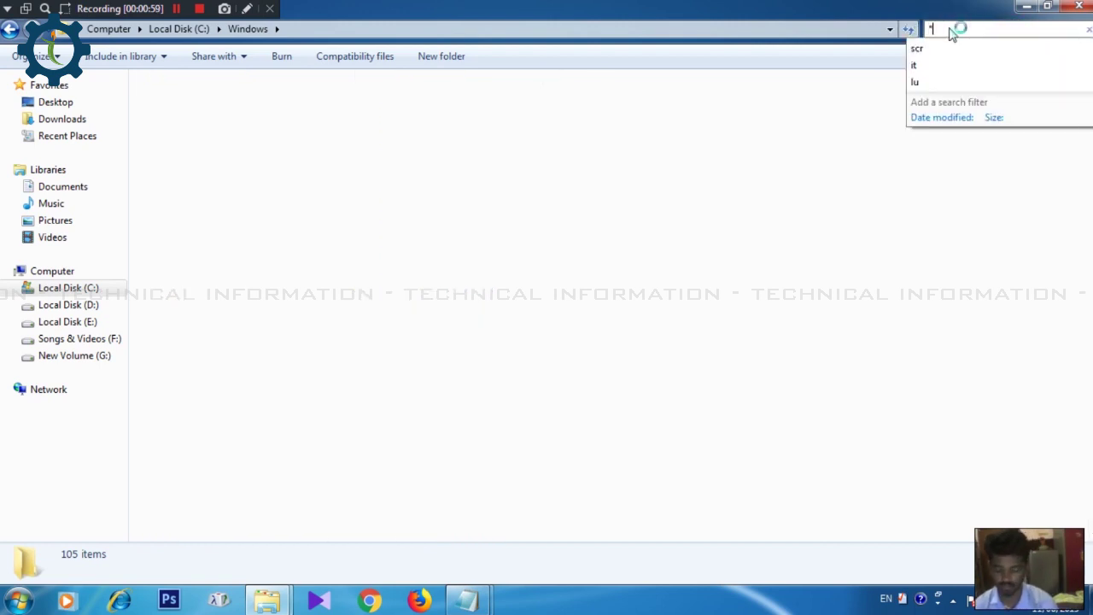
{"action": "type", "text": ".theme"}
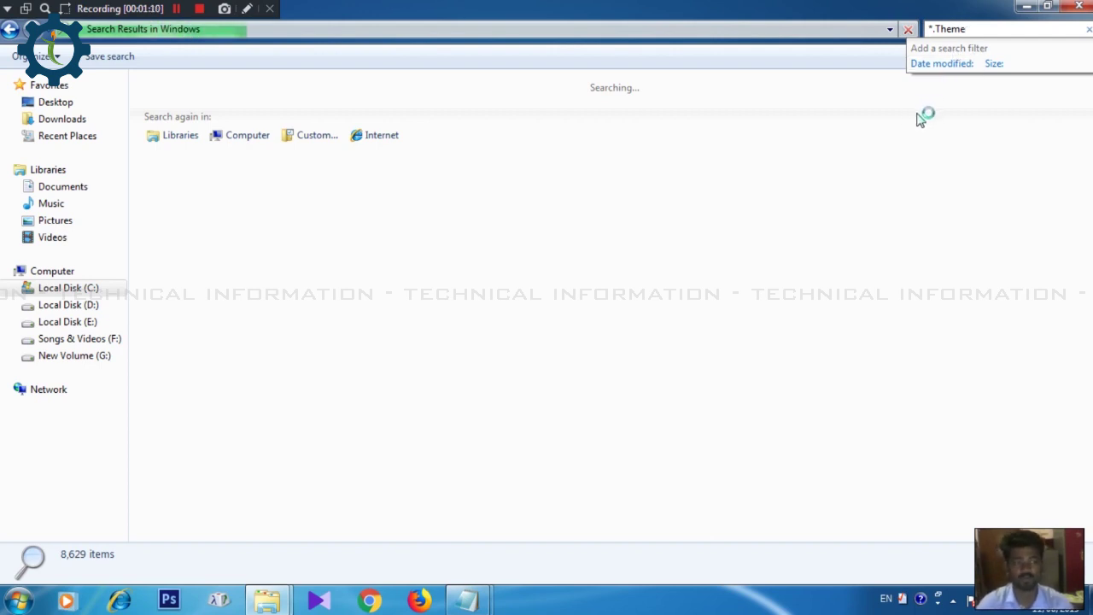
Step: Minimize the search window, open the desktop's Personalization settings, and look through the available themes before minimizing them
{"action": "left_click", "coordinate": [1028, 9]}
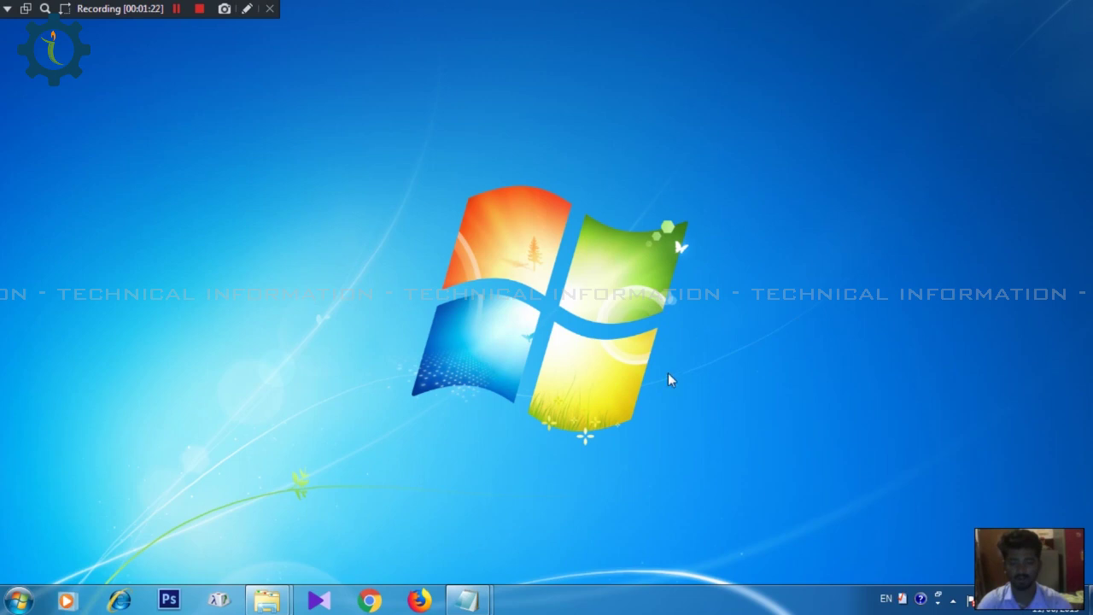
{"action": "right_click", "coordinate": [553, 171]}
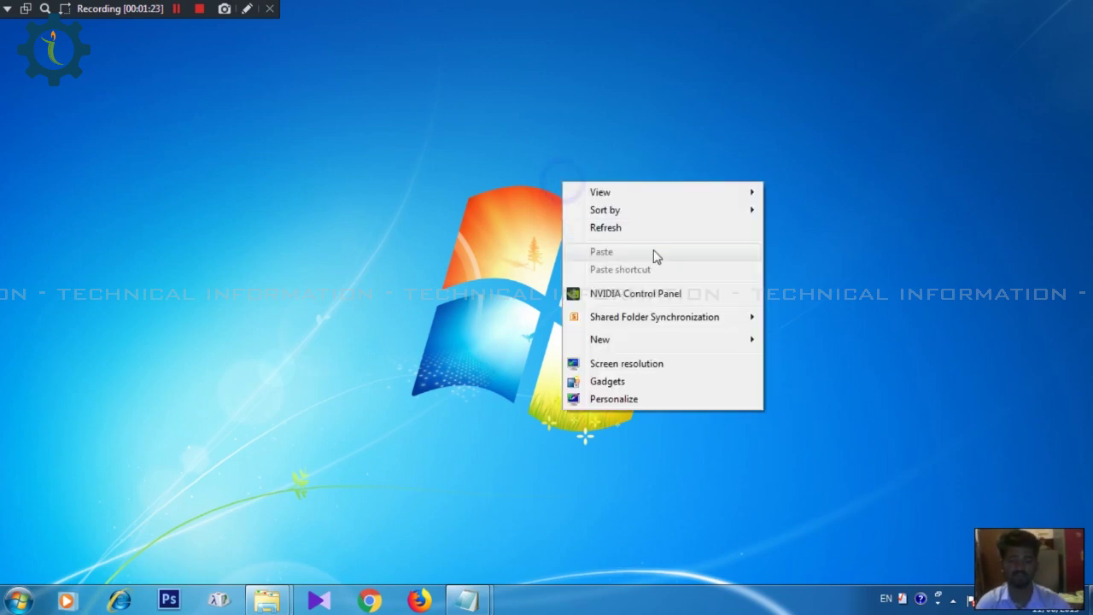
{"action": "left_click", "coordinate": [650, 402]}
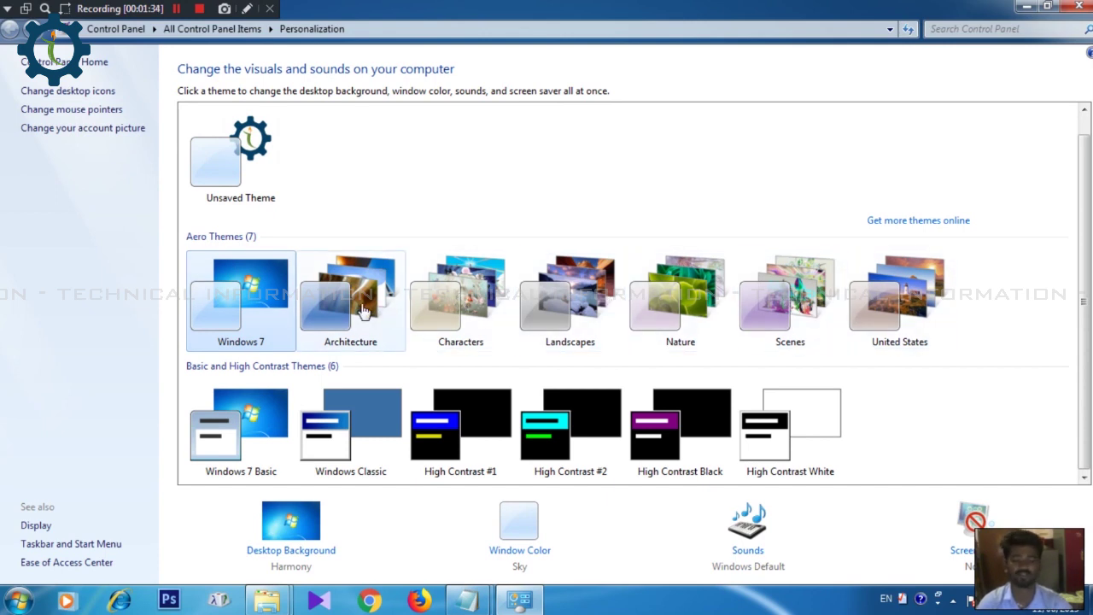
{"action": "scroll", "coordinate": [1069, 299], "scroll_direction": "up", "scroll_amount": 1}
{"action": "scroll", "coordinate": [1069, 299], "scroll_direction": "down", "scroll_amount": 1}
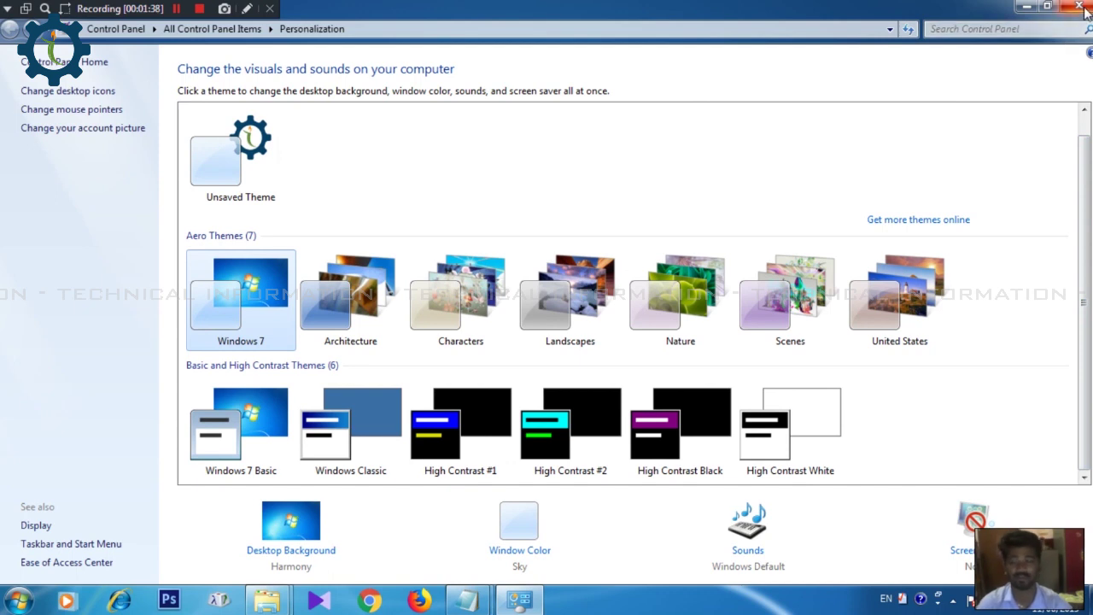
{"action": "left_click", "coordinate": [1027, 7]}
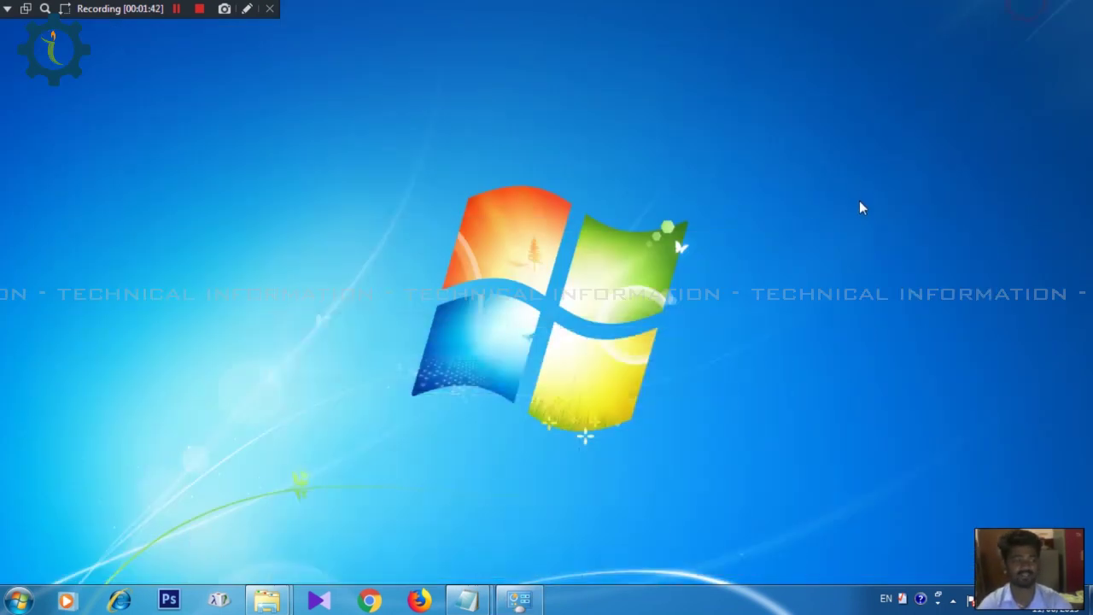
Step: Compare the theme files in the *.Theme search results with the themes offered in Personalization
{"action": "mouse_move", "coordinate": [266, 600]}
{"action": "left_click", "coordinate": [359, 546]}
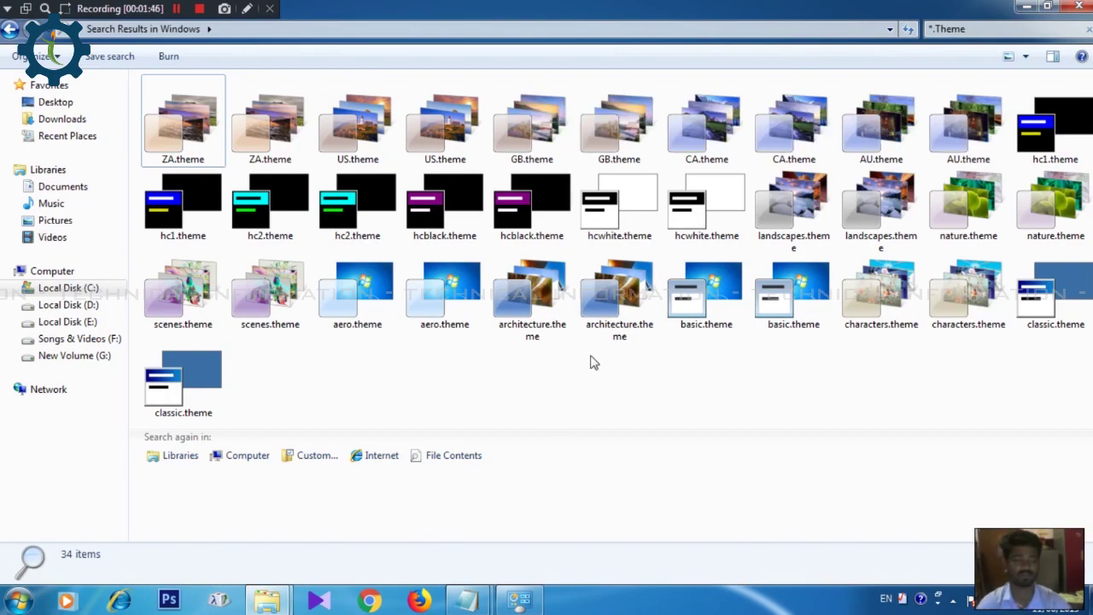
{"action": "left_click", "coordinate": [201, 164]}
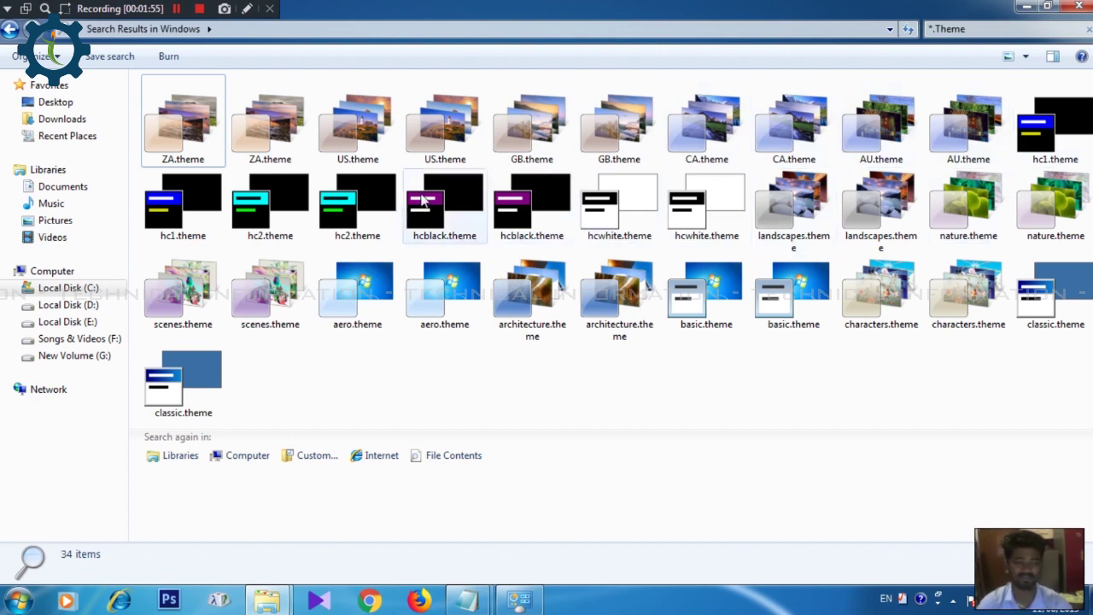
{"action": "left_click", "coordinate": [523, 600]}
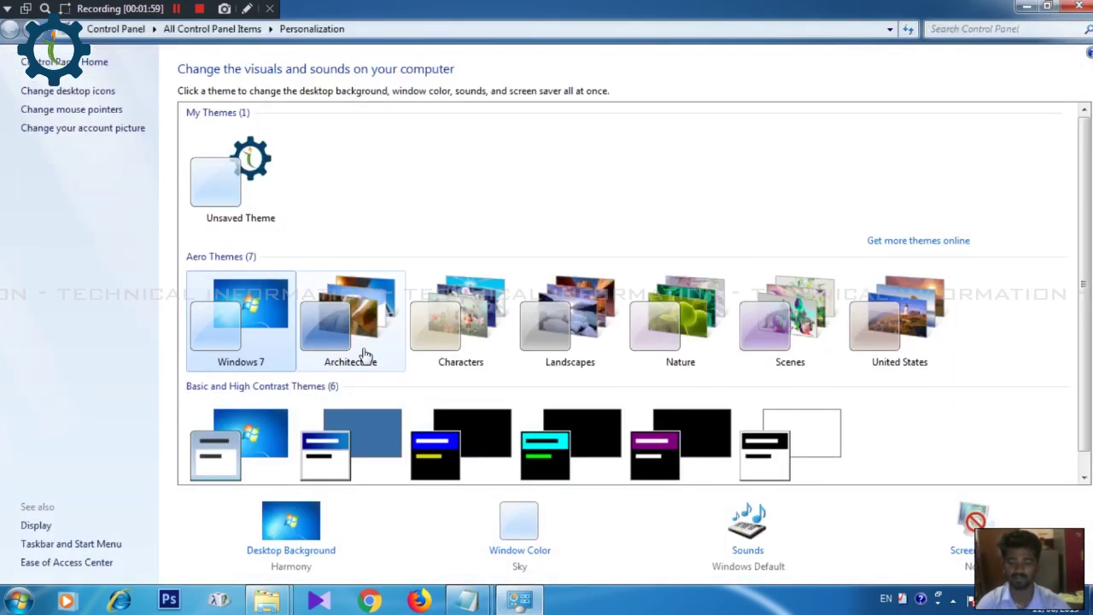
{"action": "scroll", "coordinate": [1085, 226], "scroll_direction": "down", "scroll_amount": 1}
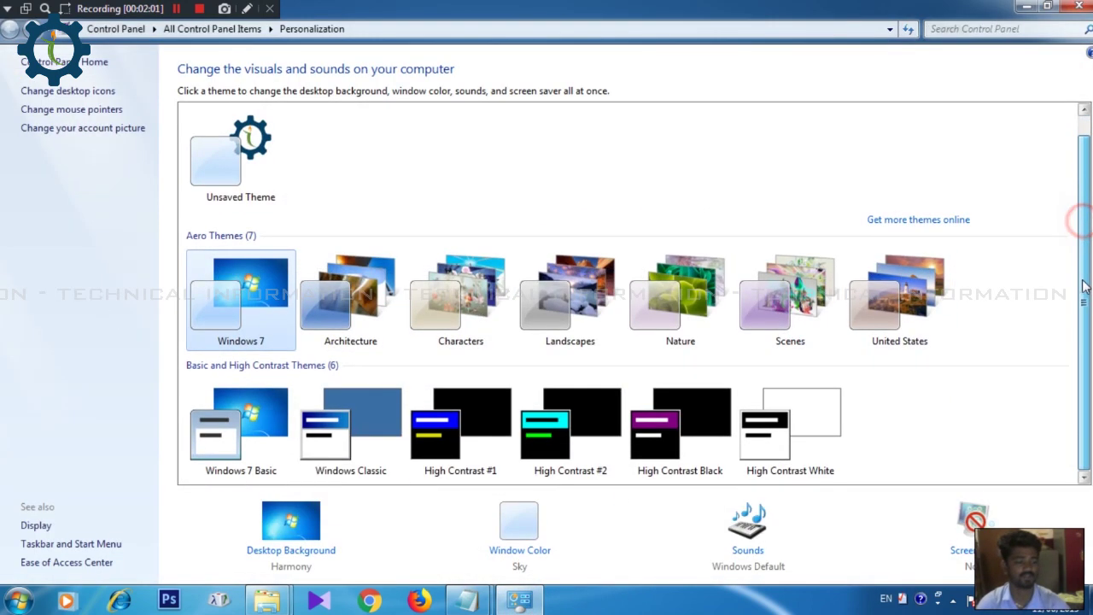
{"action": "left_click", "coordinate": [1026, 7]}
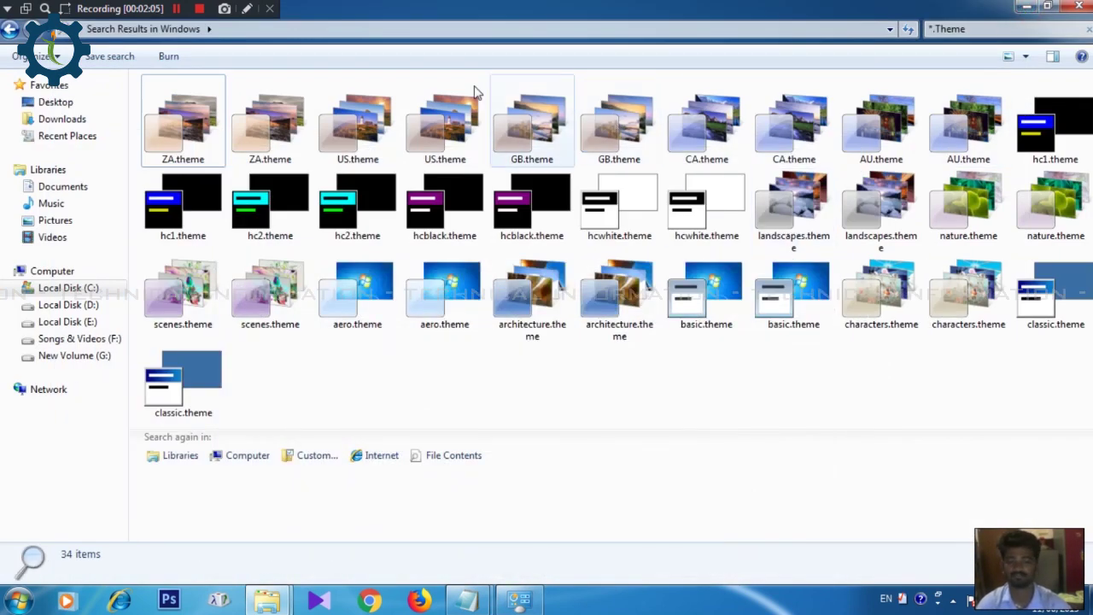
Step: Apply the second ZA.theme file from the search results and minimize the open windows to view the desktop
{"action": "double_click", "coordinate": [282, 128]}
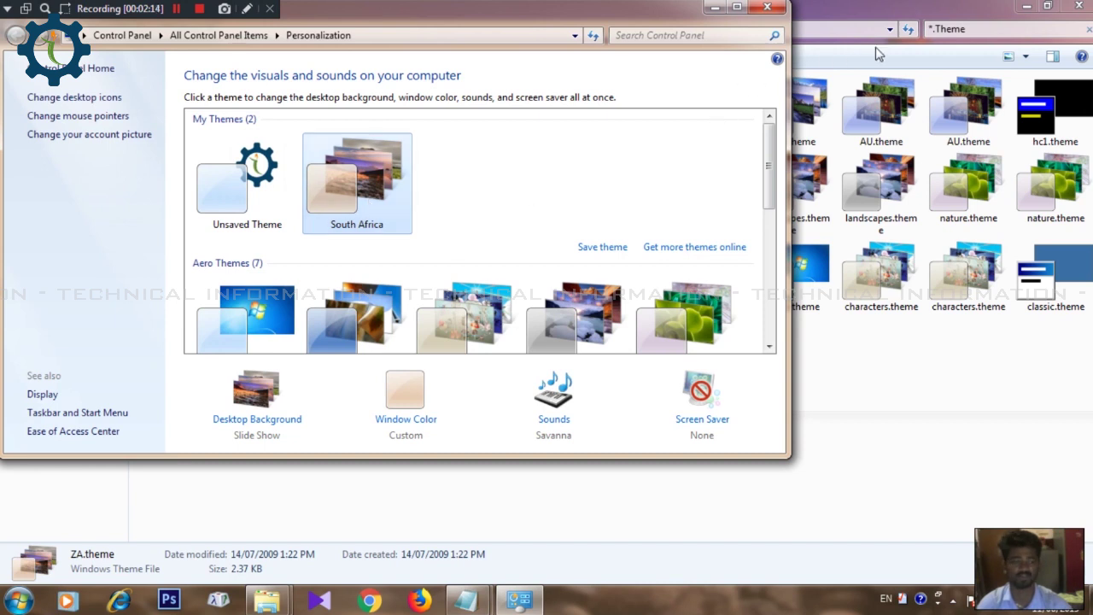
{"action": "left_click", "coordinate": [1027, 7]}
{"action": "left_click", "coordinate": [712, 6]}
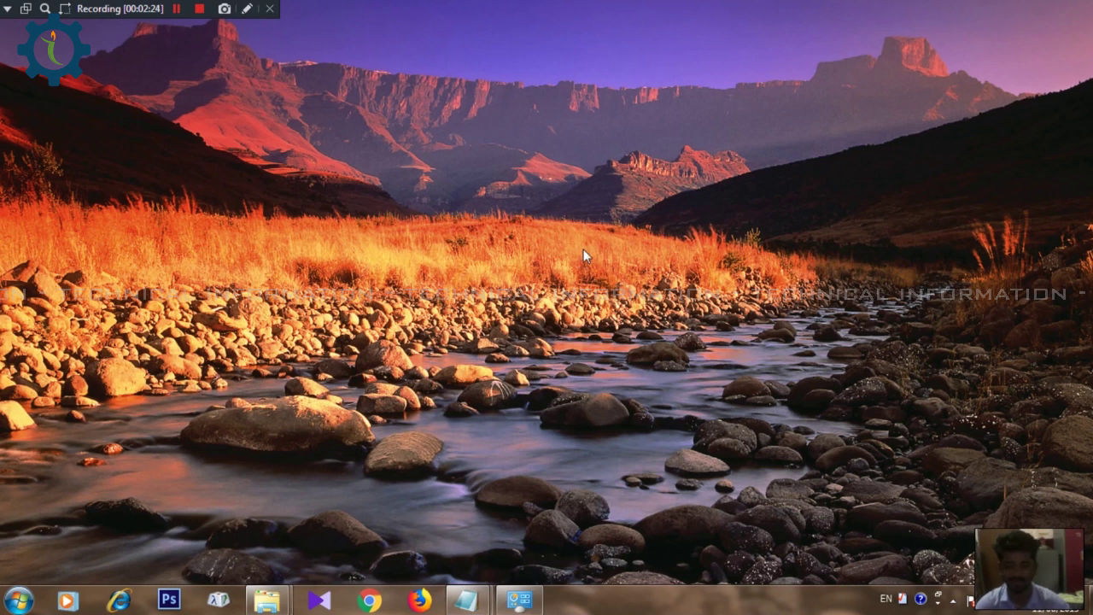
{"action": "left_click", "coordinate": [519, 600]}
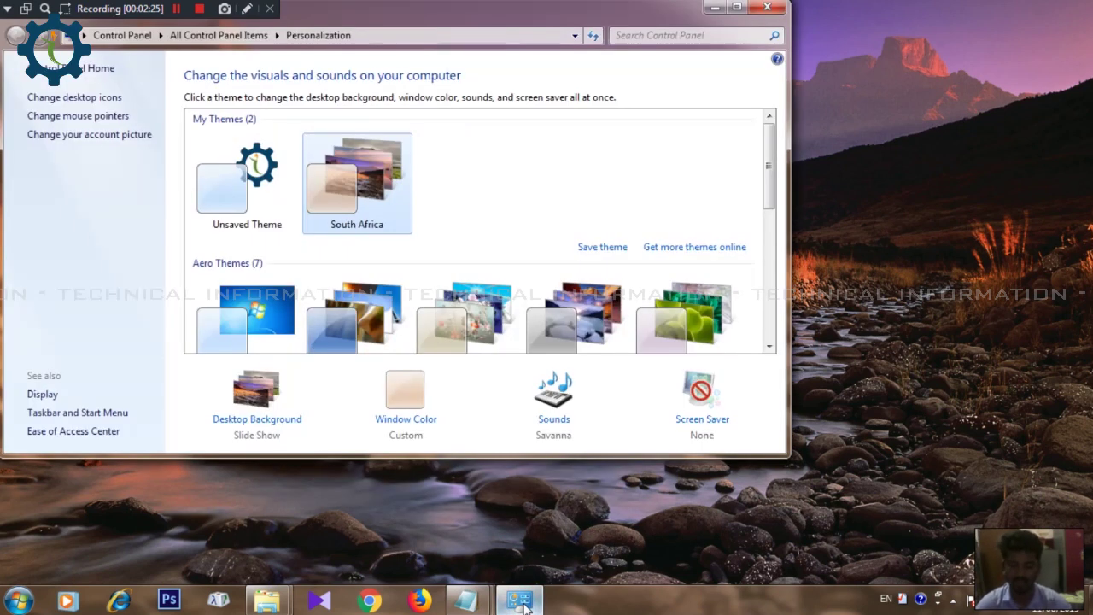
{"action": "left_click", "coordinate": [519, 600]}
Step: Return to the *.Theme search results, apply the first US.theme file, and minimize Personalization
{"action": "mouse_move", "coordinate": [267, 600]}
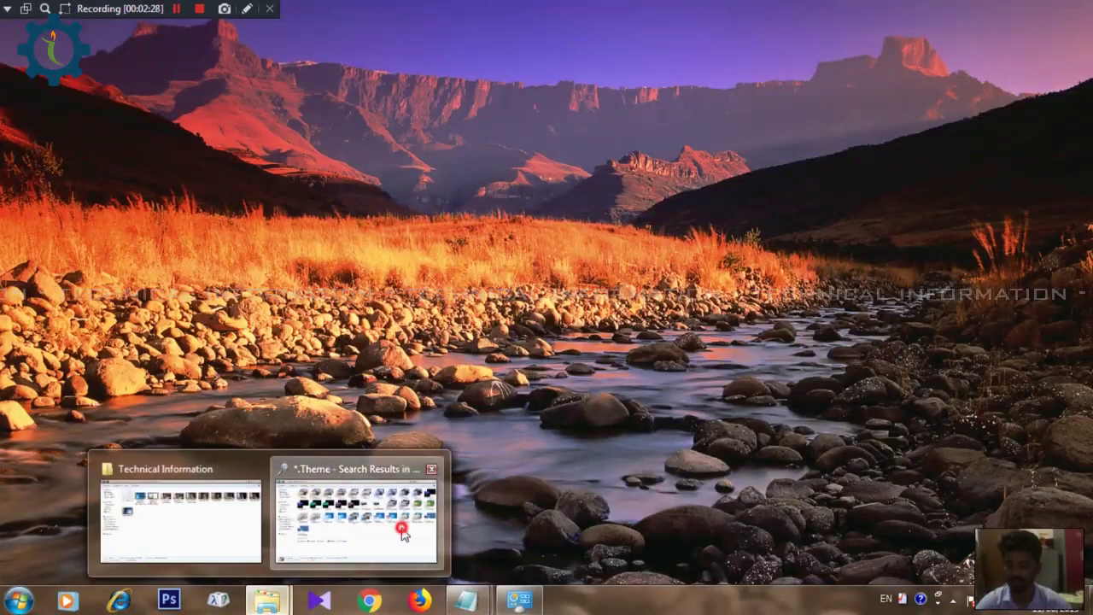
{"action": "left_click", "coordinate": [356, 517]}
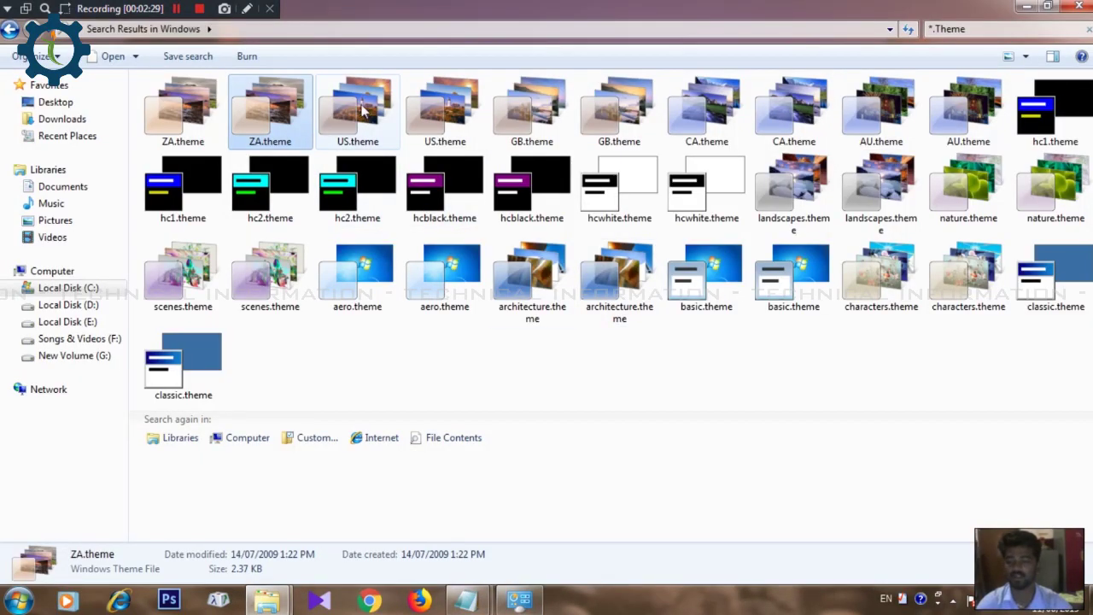
{"action": "double_click", "coordinate": [363, 107]}
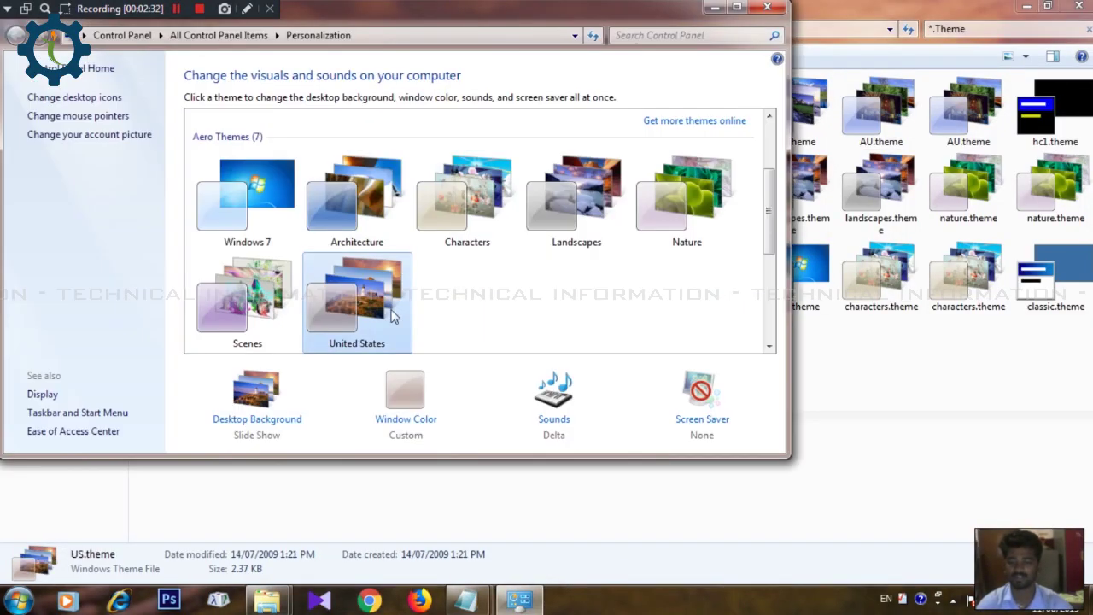
{"action": "left_click", "coordinate": [714, 7]}
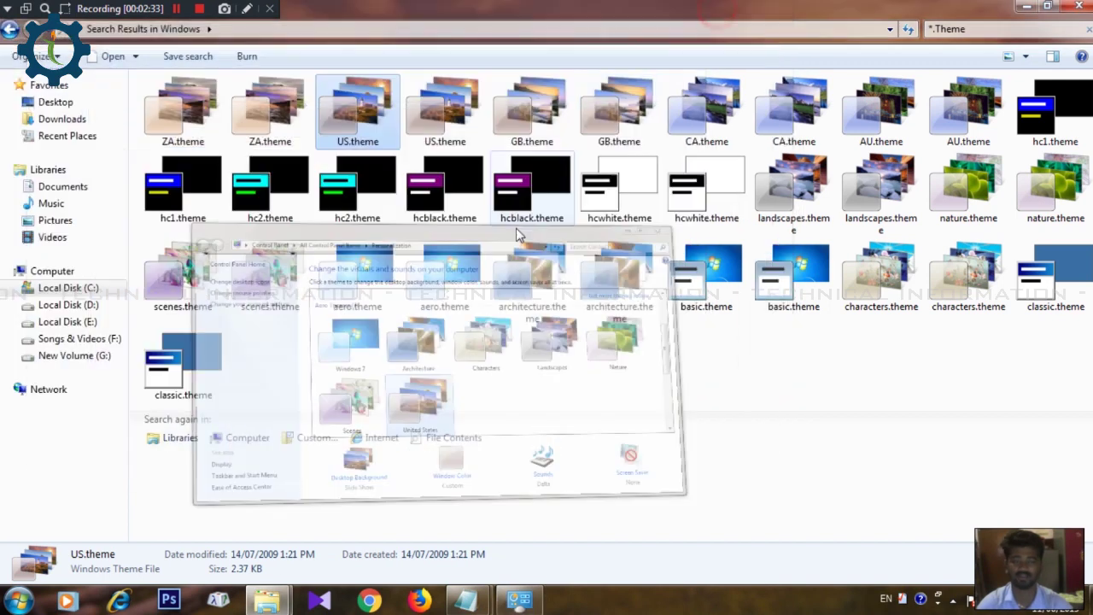
Step: Apply the first GB.theme file from the search results and minimize both windows to show the desktop
{"action": "double_click", "coordinate": [538, 107]}
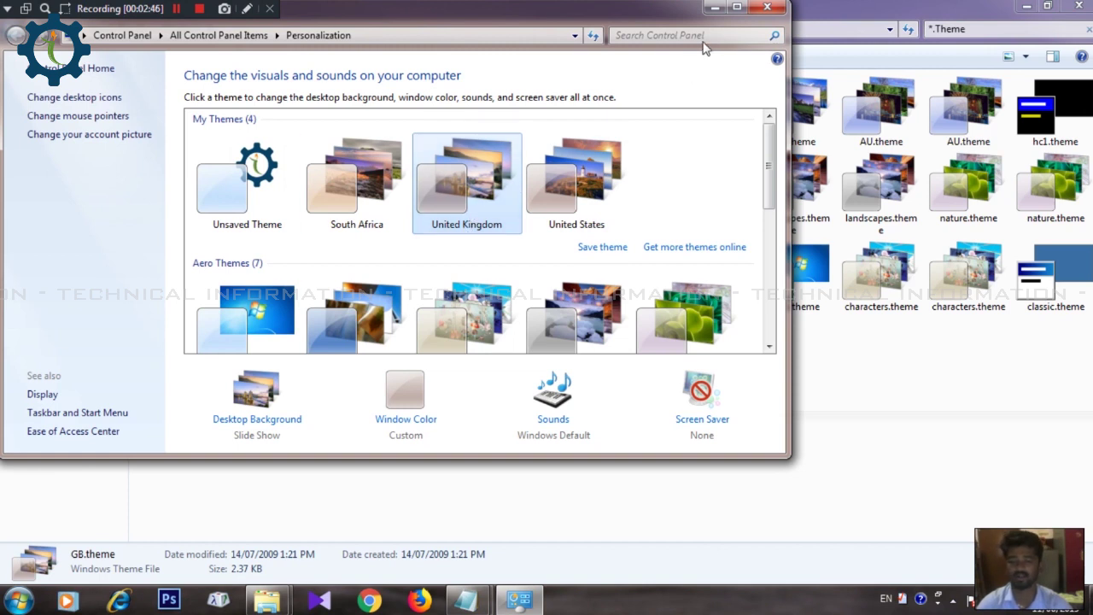
{"action": "left_click", "coordinate": [714, 6]}
{"action": "left_click", "coordinate": [1023, 6]}
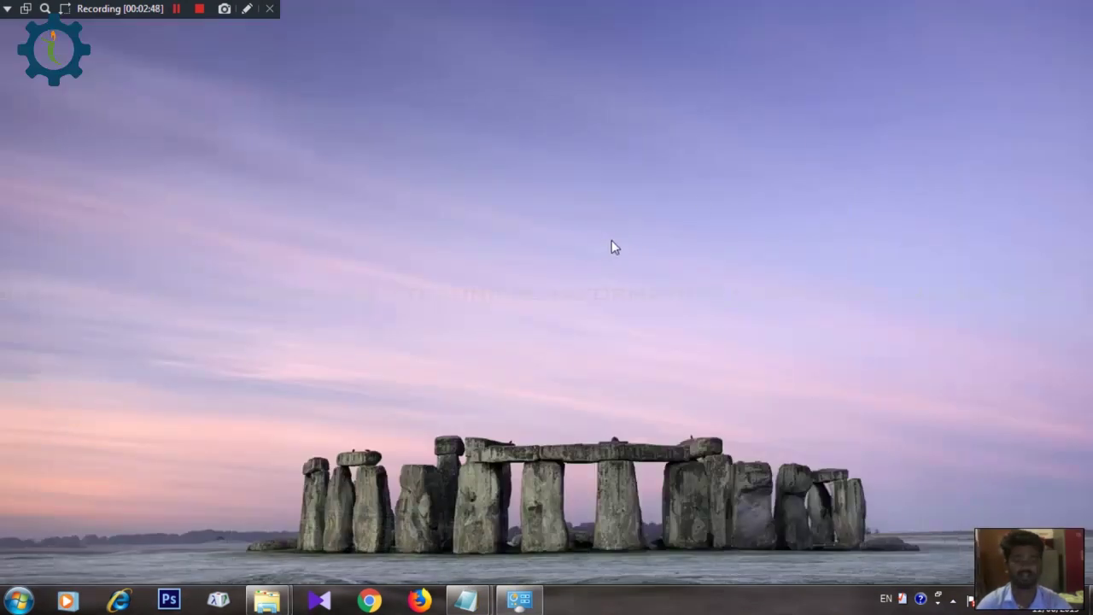
Step: Advance the United Kingdom theme's slide show to the next desktop background five times
{"action": "right_click", "coordinate": [579, 175]}
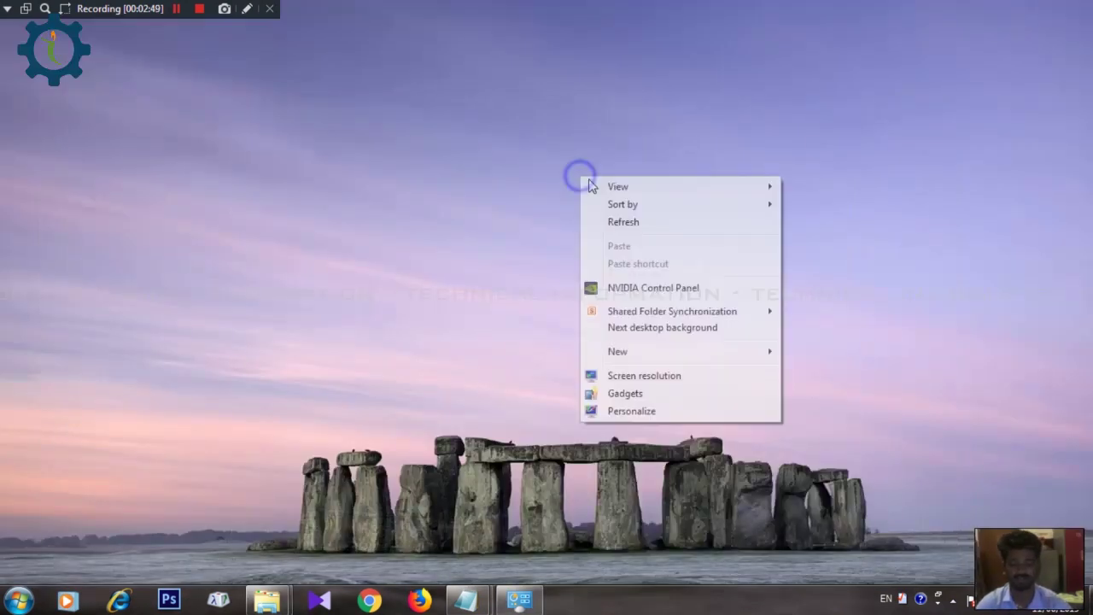
{"action": "left_click", "coordinate": [654, 328]}
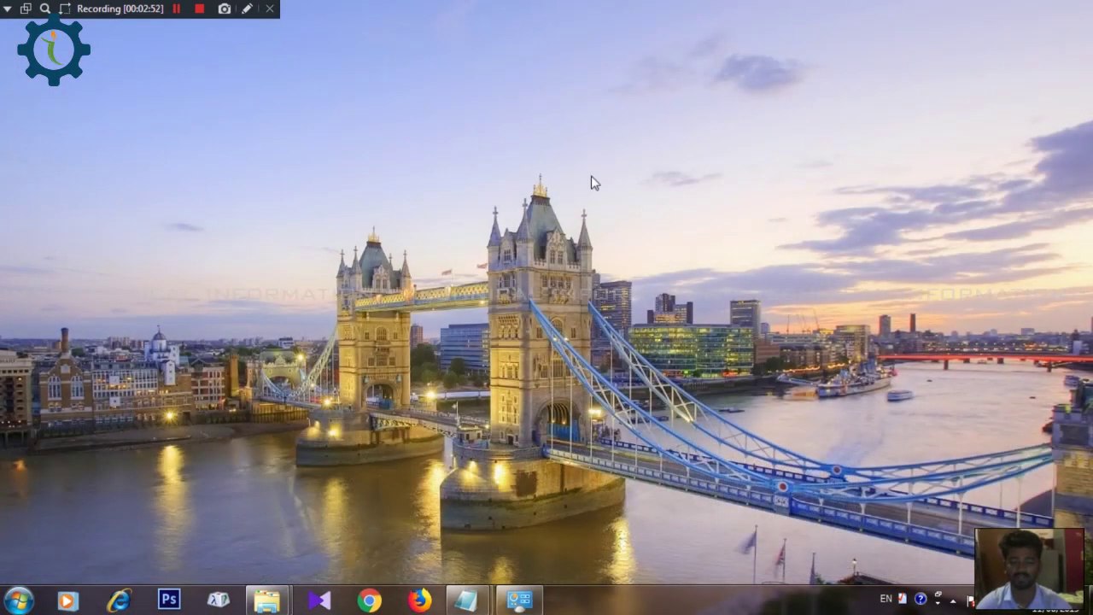
{"action": "right_click", "coordinate": [588, 169]}
{"action": "left_click", "coordinate": [653, 318]}
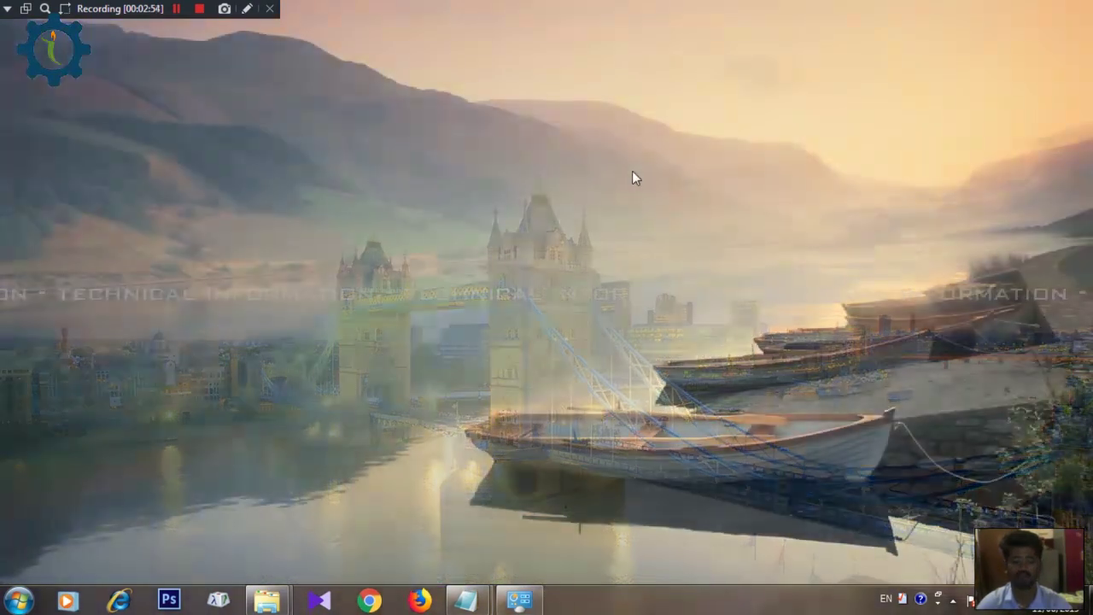
{"action": "right_click", "coordinate": [635, 140]}
{"action": "left_click", "coordinate": [696, 291]}
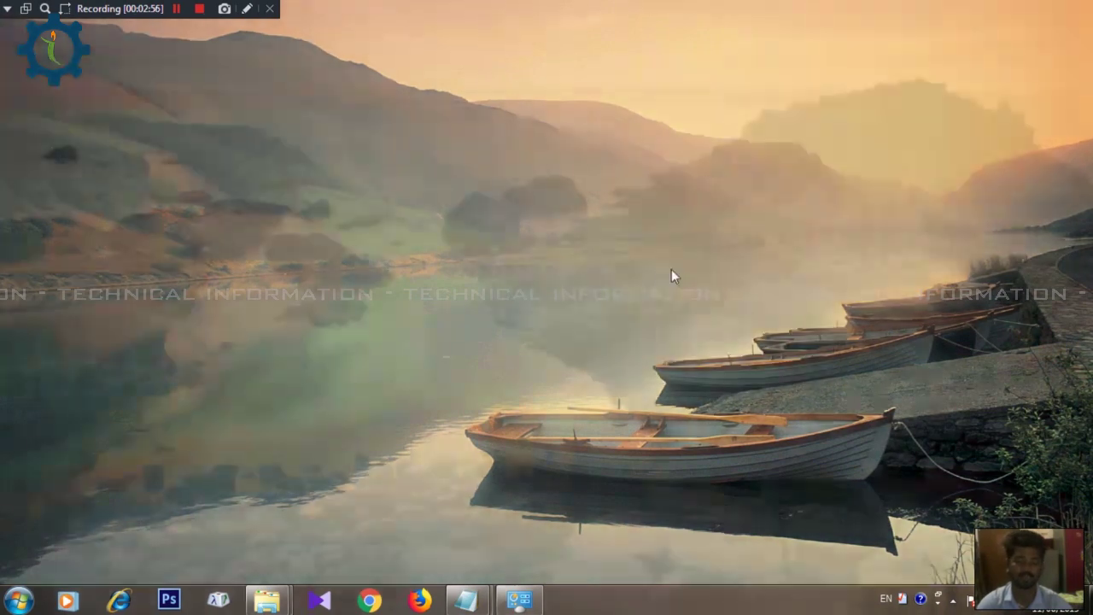
{"action": "right_click", "coordinate": [616, 148]}
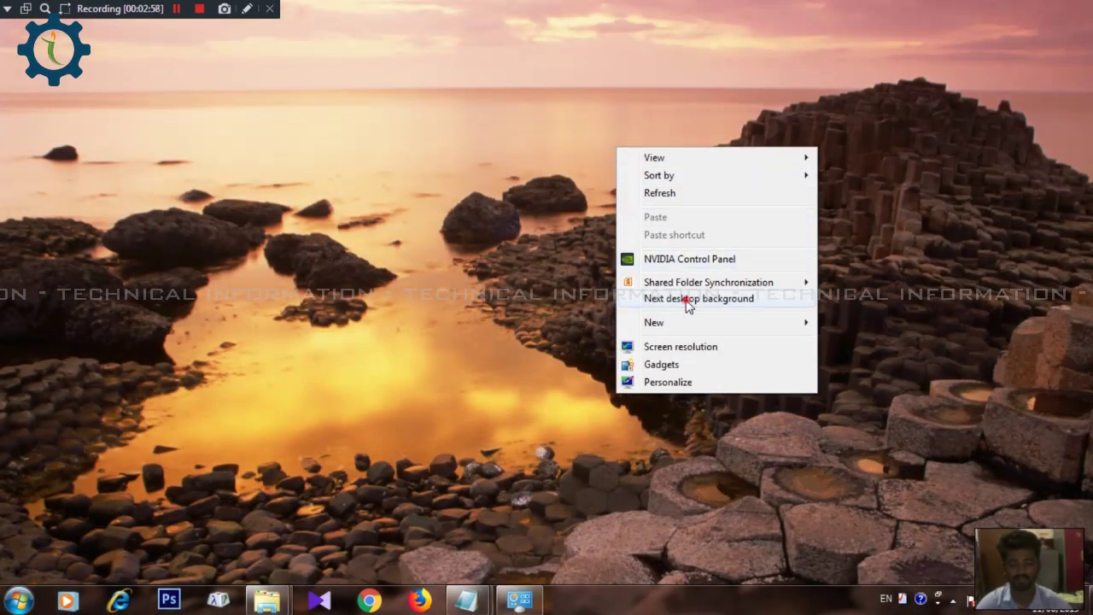
{"action": "left_click", "coordinate": [685, 299]}
{"action": "right_click", "coordinate": [630, 217]}
{"action": "left_click", "coordinate": [710, 367]}
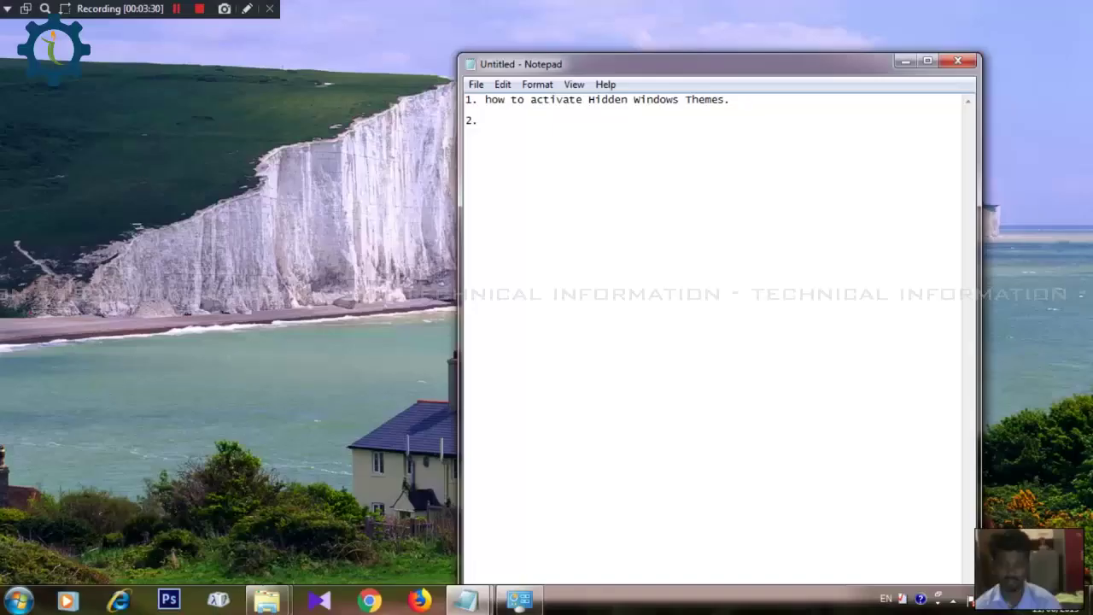
Step: Write "how to create Hidden" as the second item in the untitled note
{"action": "type", "text": "hwo to"}
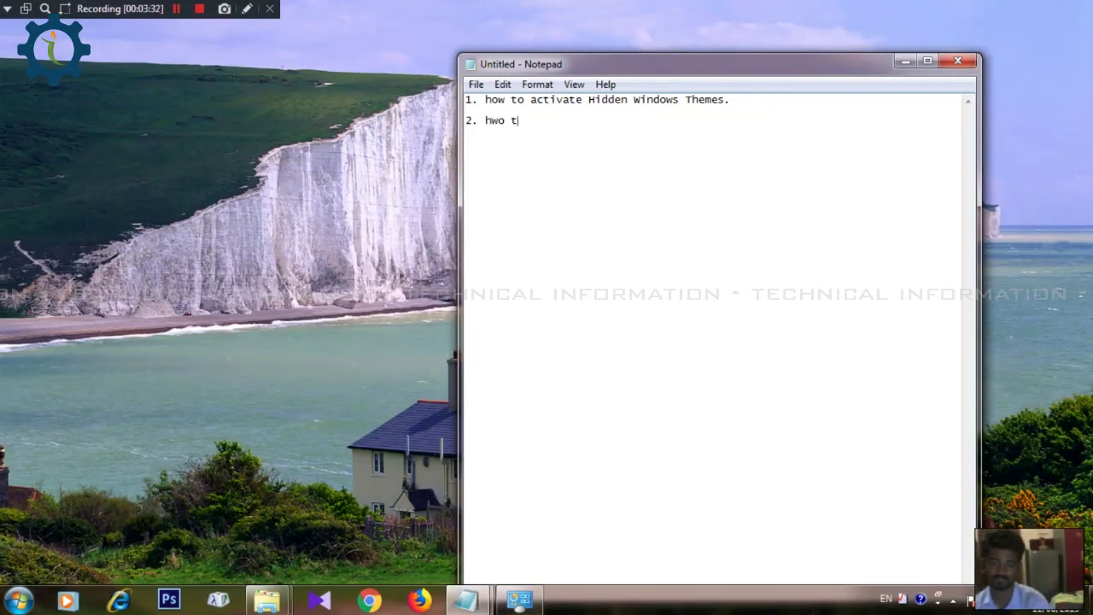
{"action": "key", "text": "BackSpace"}
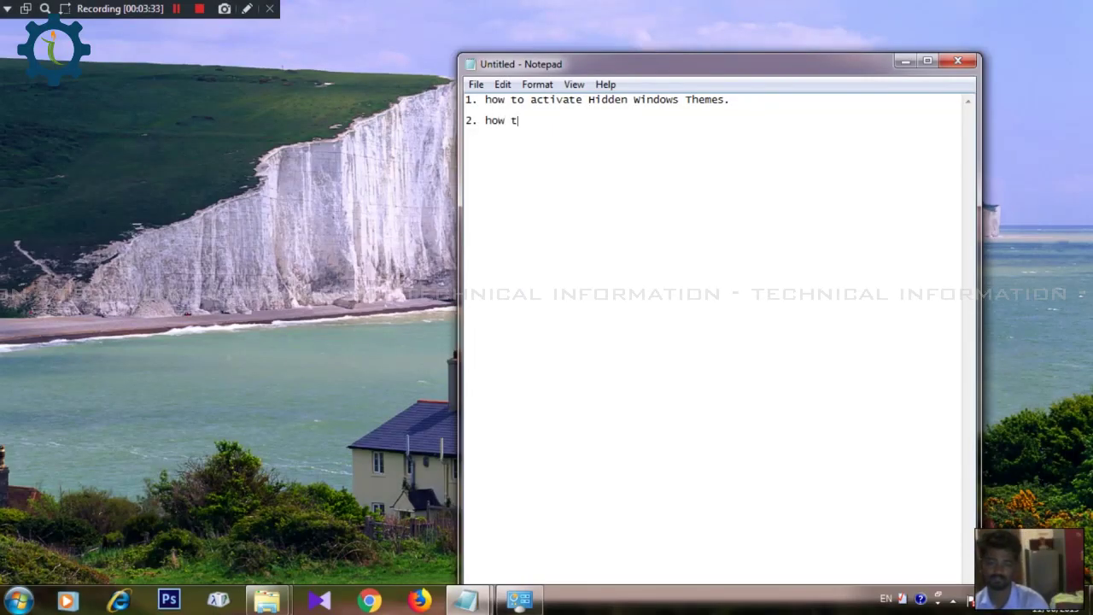
{"action": "type", "text": "create "}
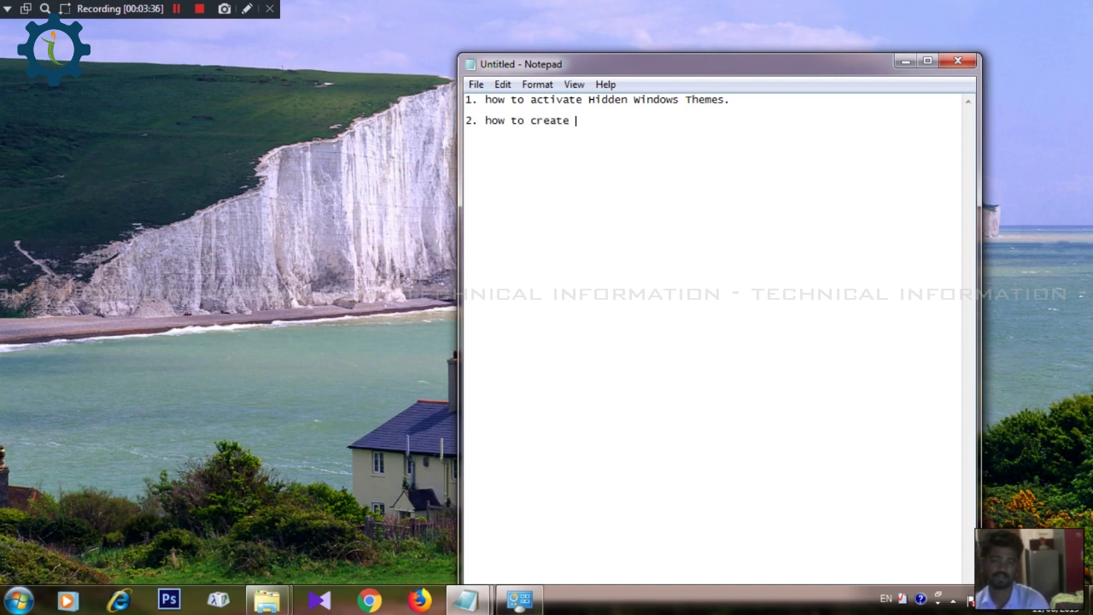
{"action": "type", "text": "Hidden"}
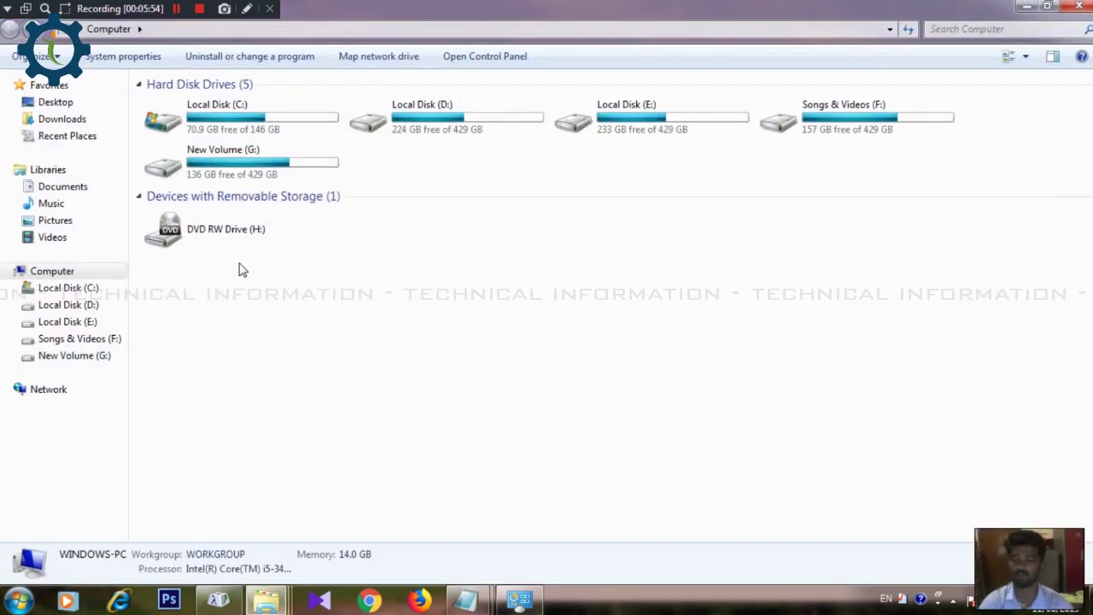
Step: Open Local Disk (C:) and create a new folder in it
{"action": "double_click", "coordinate": [261, 128]}
{"action": "right_click", "coordinate": [301, 442]}
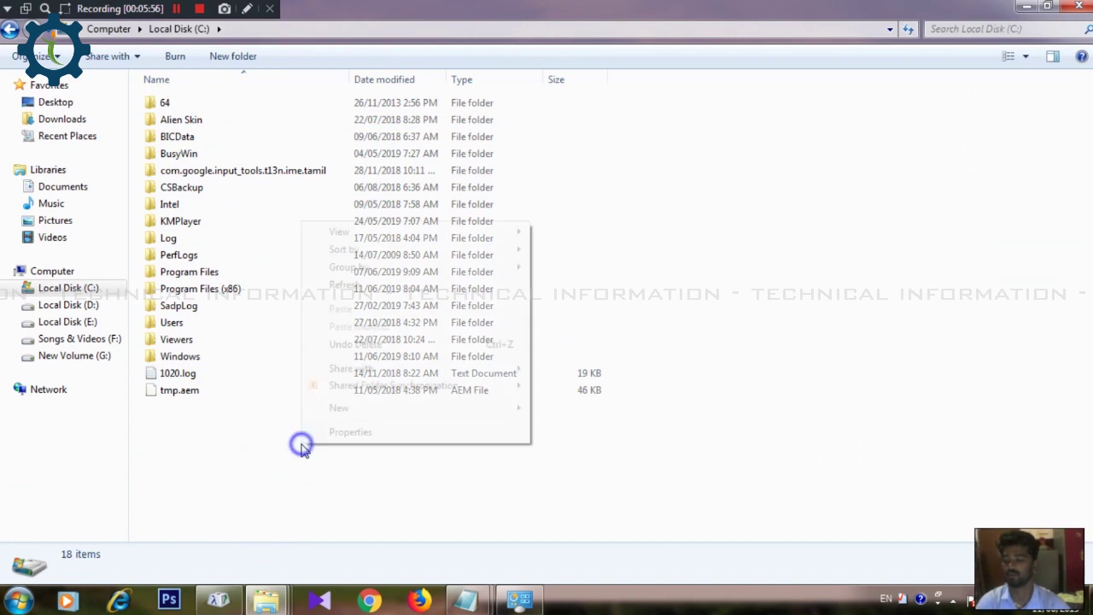
{"action": "mouse_move", "coordinate": [378, 408]}
{"action": "left_click", "coordinate": [563, 408]}
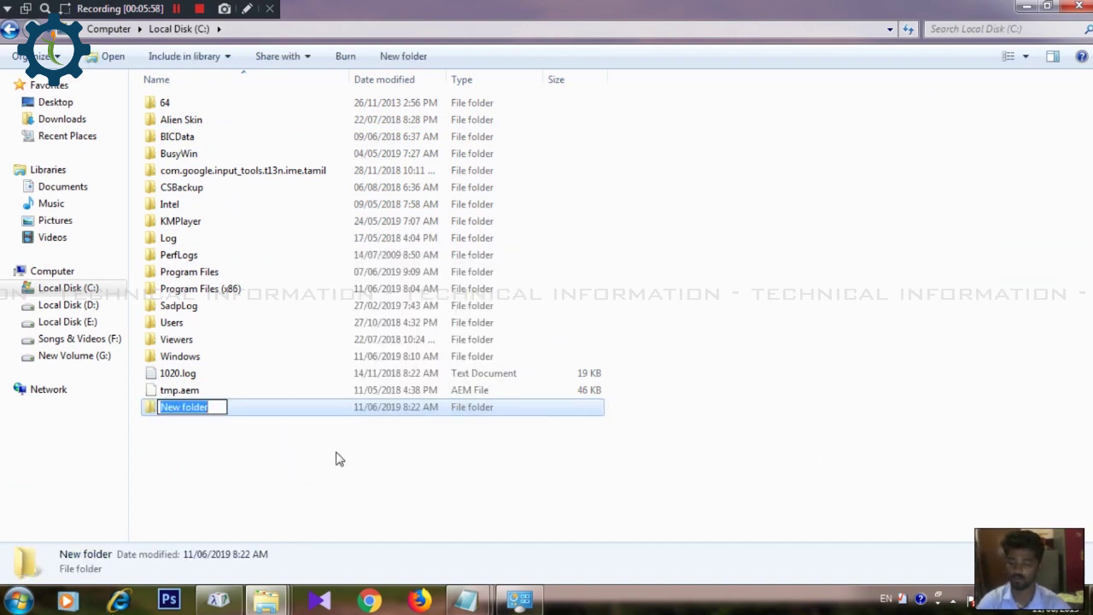
Step: Search the installed programs for "char" and launch Character Map
{"action": "key", "text": "super"}
{"action": "type", "text": "charate"}
{"action": "key", "text": "BackSpace"}
{"action": "key", "text": "BackSpace"}
{"action": "key", "text": "BackSpace"}
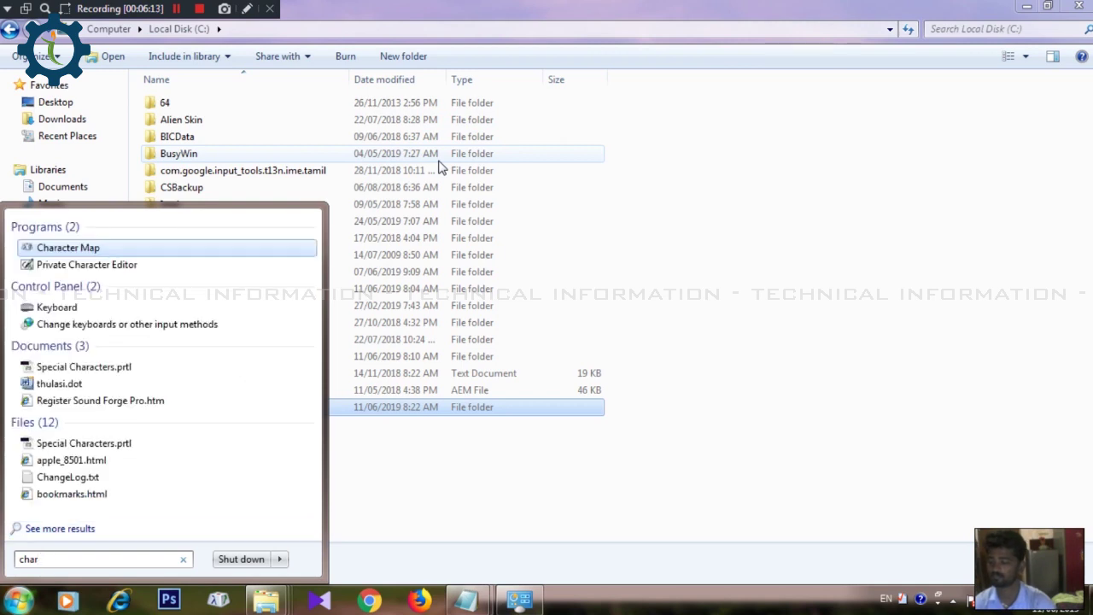
{"action": "key", "text": "Return"}
Step: Copy the blank Thin Space character (U+2009) of the Arial font from Character Map and close it
{"action": "left_click_drag", "start_coordinate": [388, 139], "coordinate": [334, 263]}
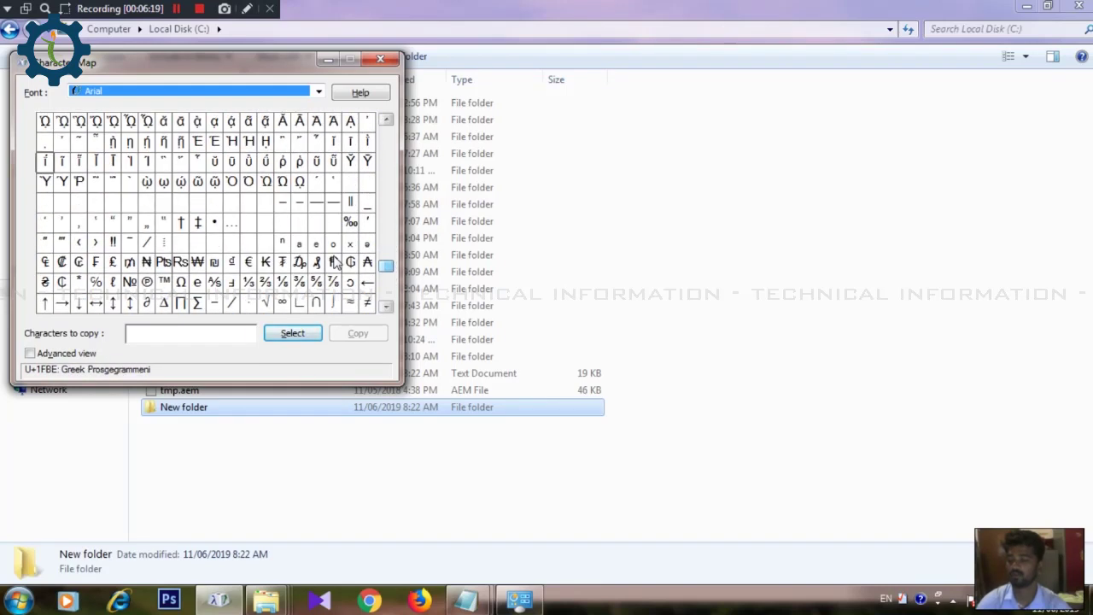
{"action": "left_click_drag", "start_coordinate": [114, 205], "coordinate": [164, 203]}
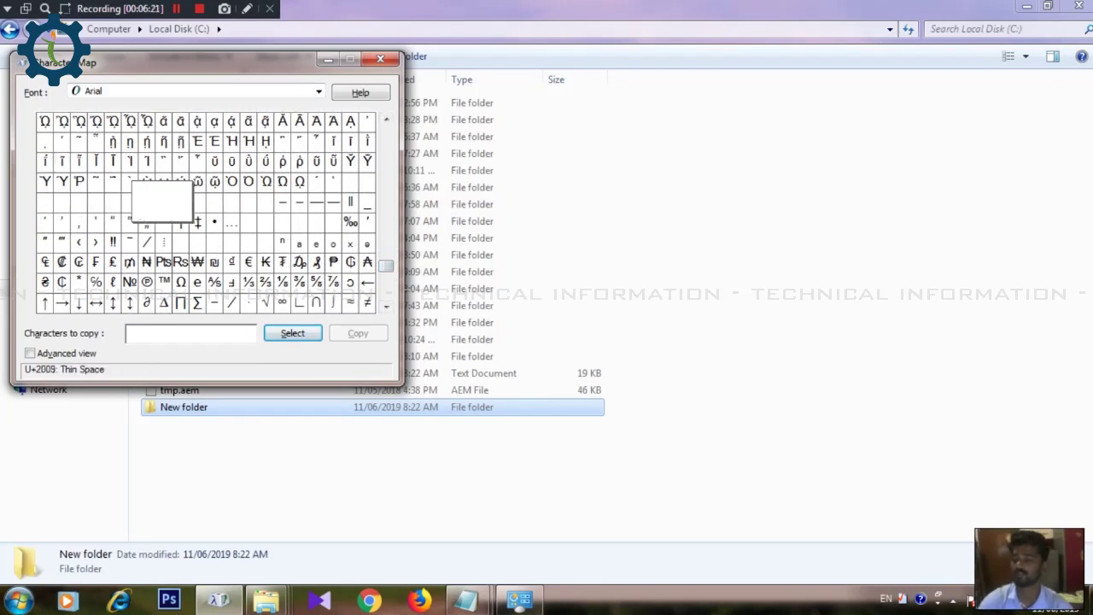
{"action": "double_click", "coordinate": [164, 203]}
{"action": "left_click", "coordinate": [359, 335]}
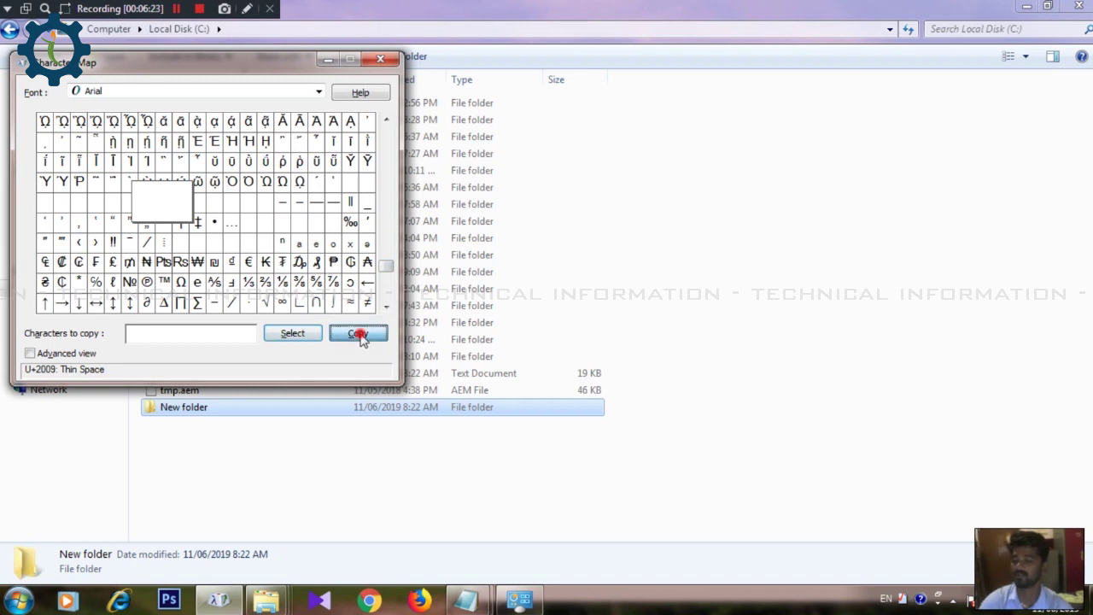
{"action": "left_click", "coordinate": [386, 60]}
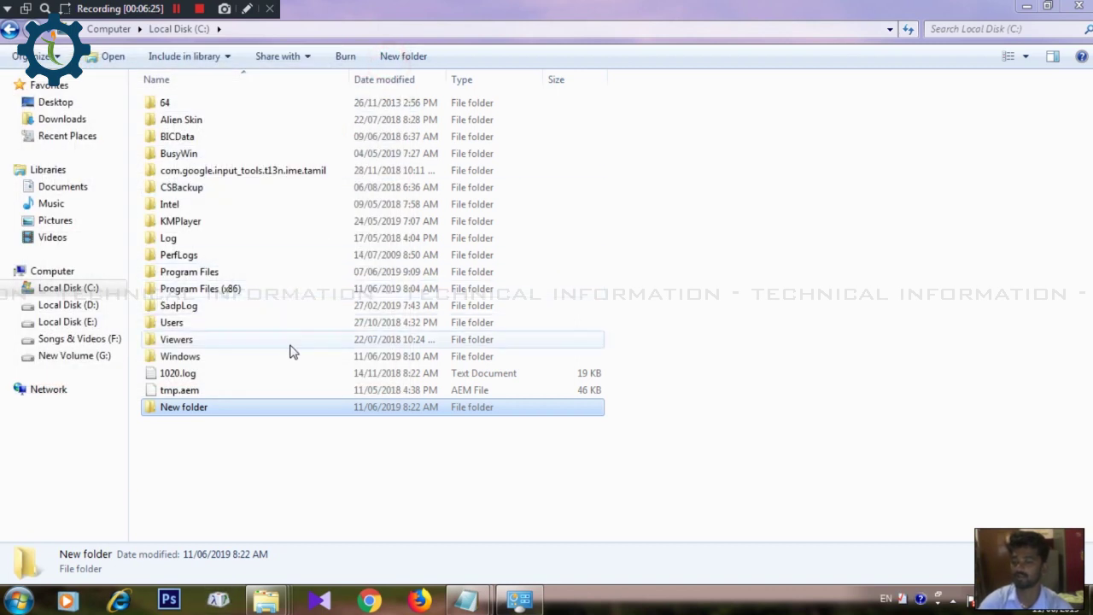
Step: Rename New folder on drive C: with the copied blank character and deselect it
{"action": "left_click", "coordinate": [195, 412]}
{"action": "key", "text": "F2"}
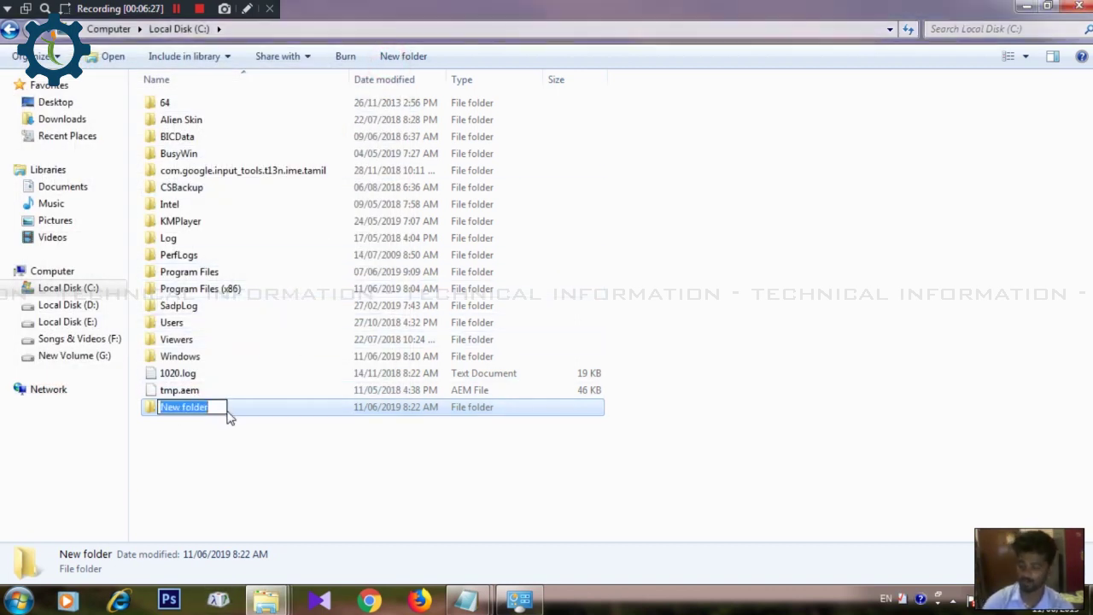
{"action": "key", "text": "ctrl+v"}
{"action": "left_click", "coordinate": [193, 431]}
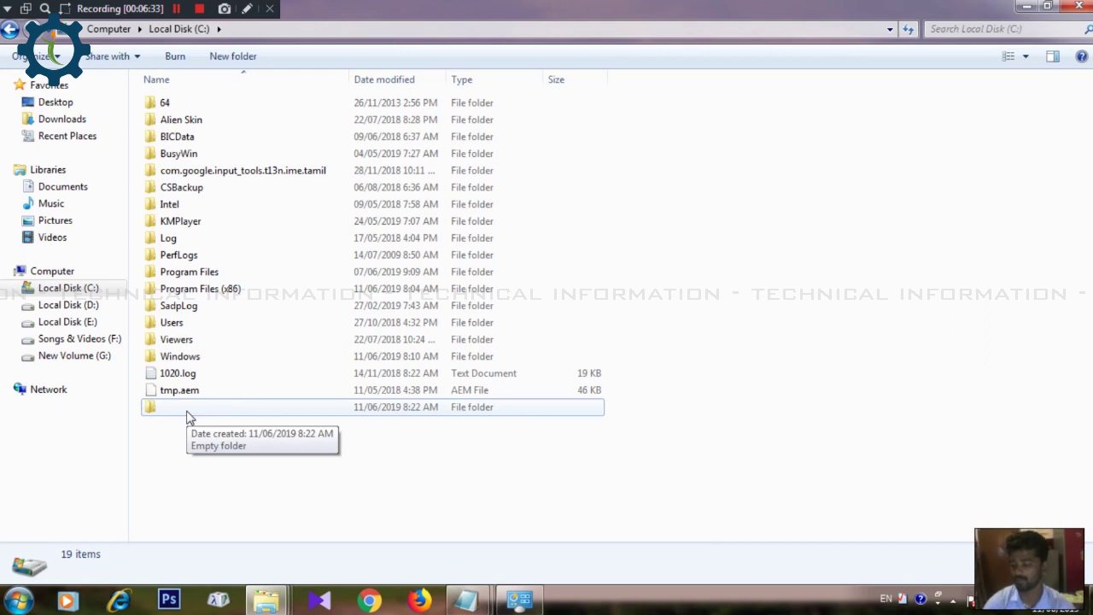
{"action": "left_click", "coordinate": [192, 437]}
{"action": "left_click", "coordinate": [175, 434]}
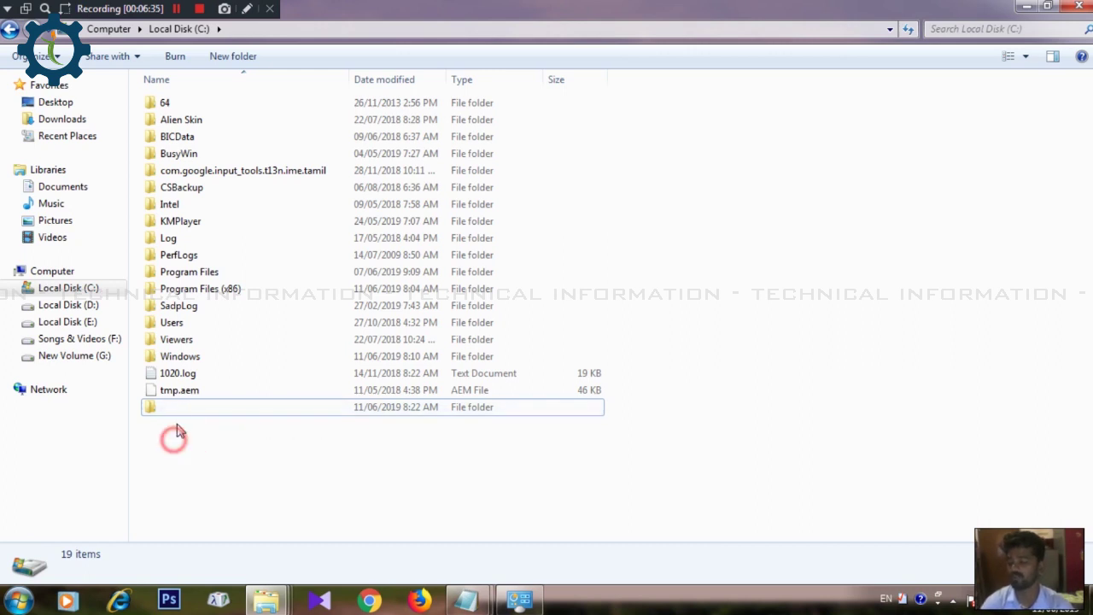
Step: Change the blank-named folder's icon to an empty icon from SHELL32.dll and refresh the drive C: listing
{"action": "left_click", "coordinate": [171, 407]}
{"action": "right_click", "coordinate": [163, 406]}
{"action": "left_click", "coordinate": [249, 573]}
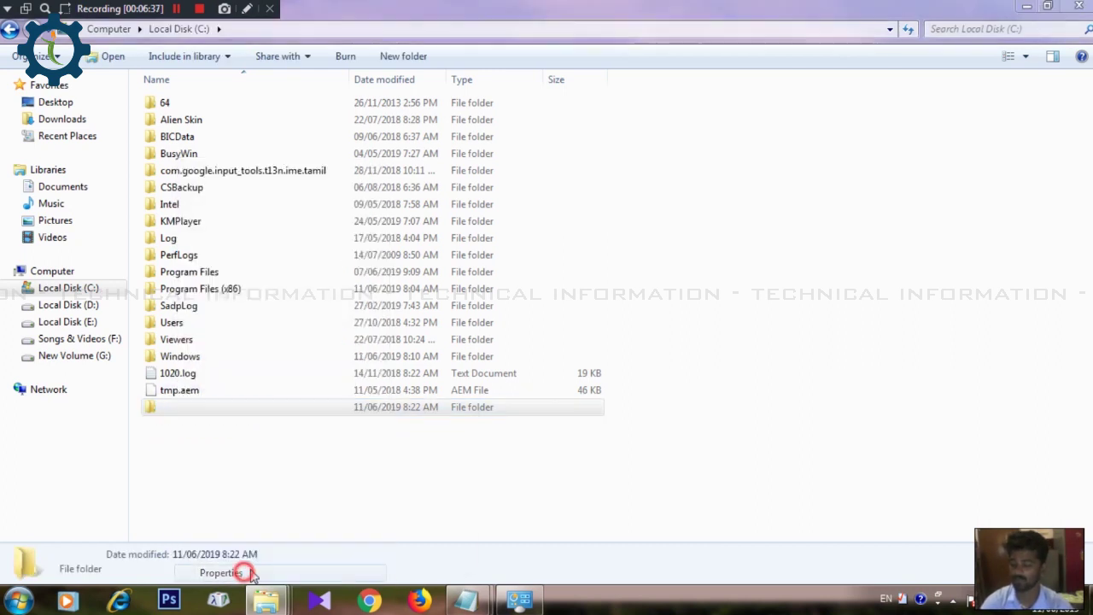
{"action": "left_click", "coordinate": [408, 227]}
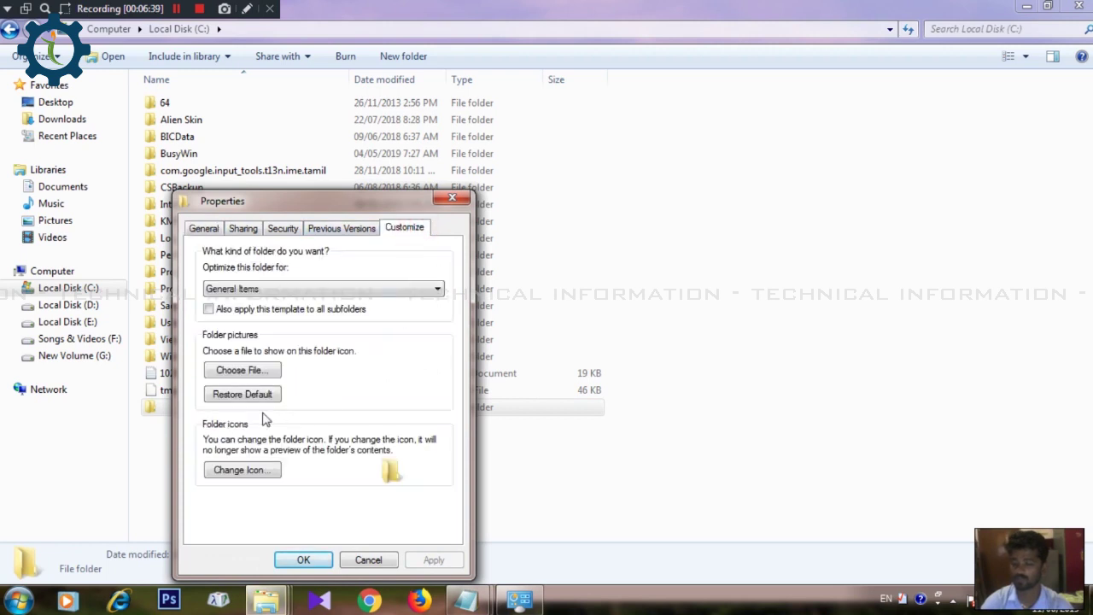
{"action": "left_click", "coordinate": [242, 470]}
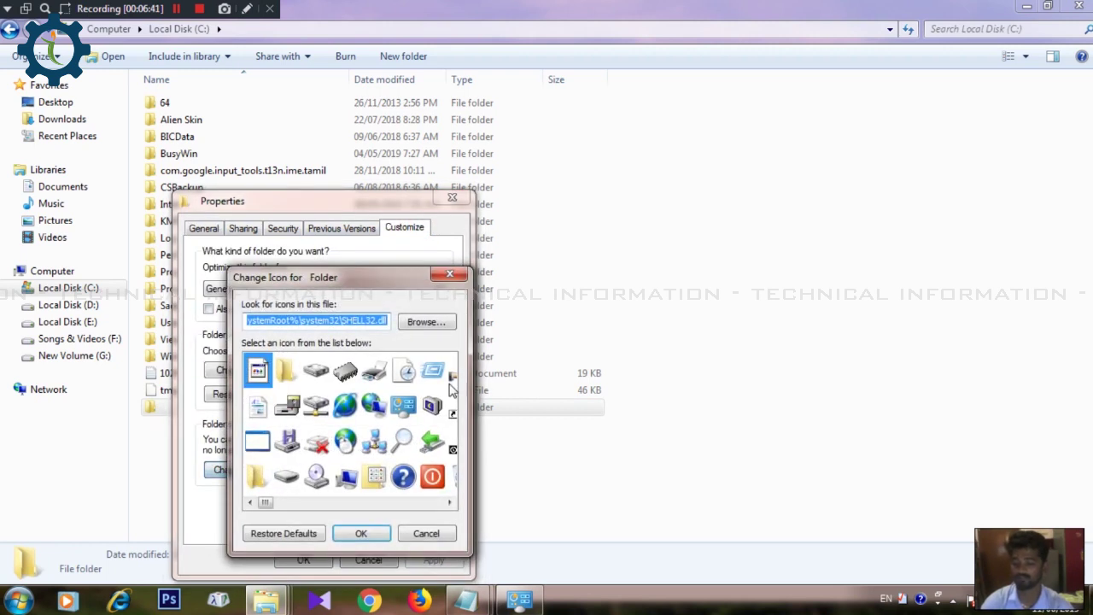
{"action": "left_click_drag", "start_coordinate": [265, 501], "coordinate": [285, 502]}
{"action": "double_click", "coordinate": [372, 440]}
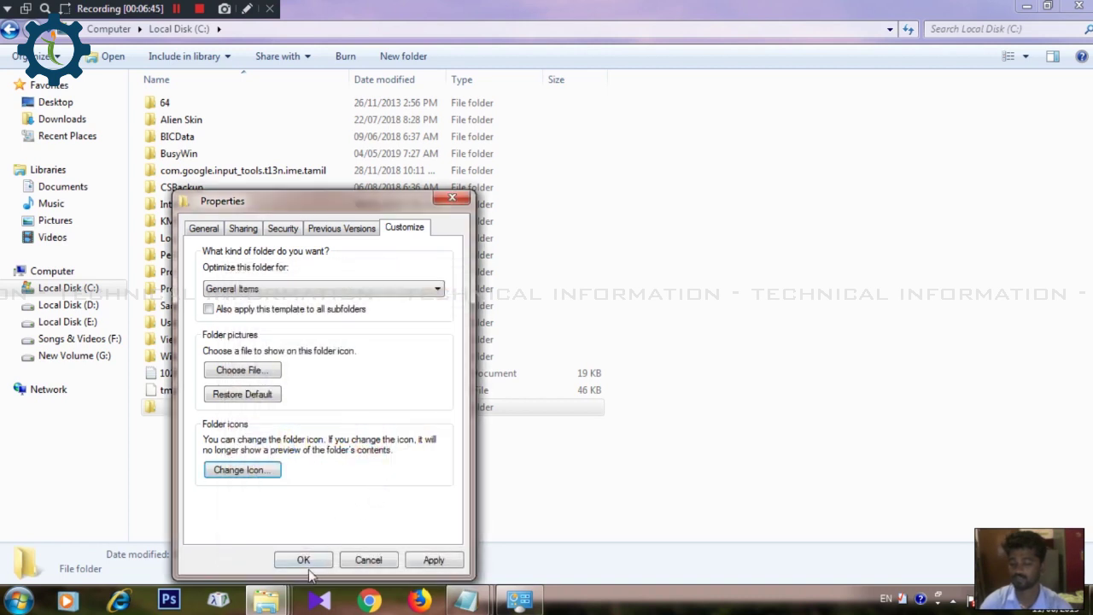
{"action": "left_click", "coordinate": [303, 560]}
{"action": "right_click", "coordinate": [253, 460]}
{"action": "left_click", "coordinate": [312, 298]}
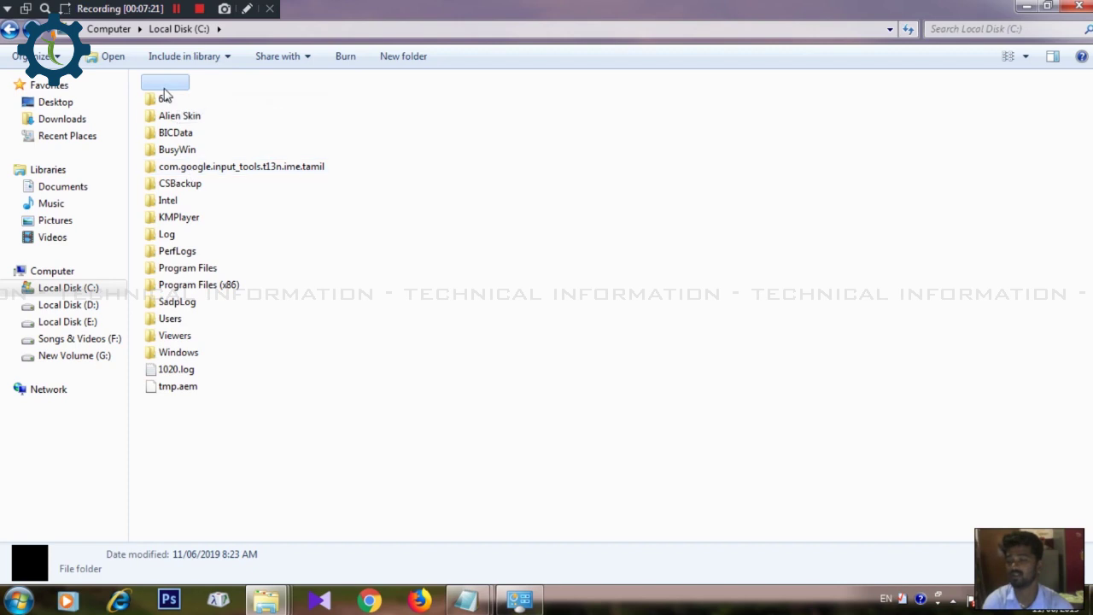
Step: Delete the invisible folder from drive C: and create a new folder there
{"action": "key", "text": "Delete"}
{"action": "left_click", "coordinate": [615, 365]}
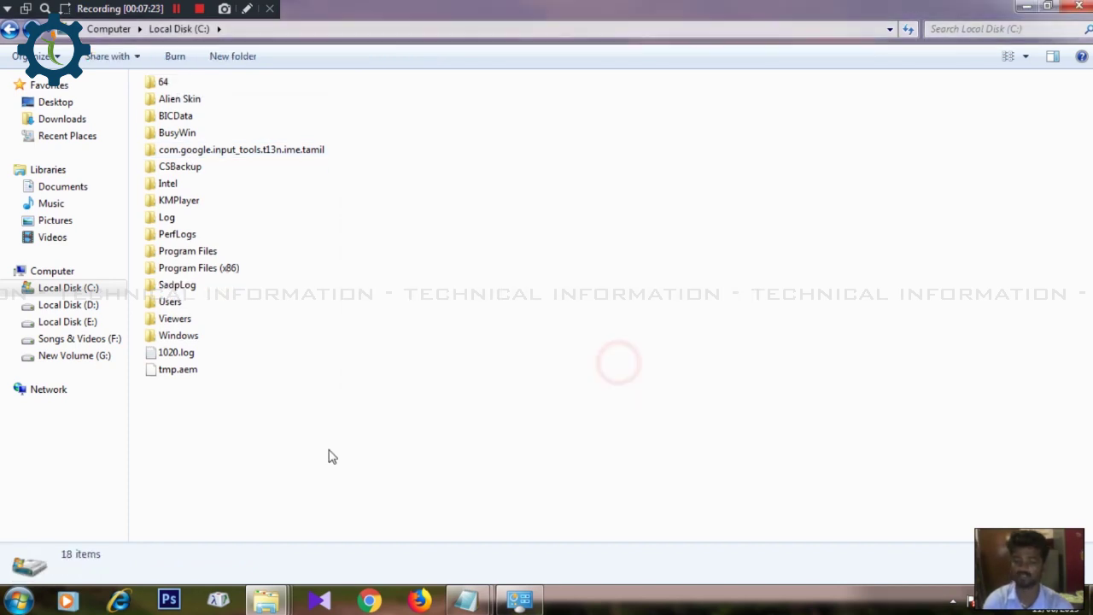
{"action": "right_click", "coordinate": [327, 454]}
{"action": "mouse_move", "coordinate": [430, 411]}
{"action": "left_click", "coordinate": [584, 412]}
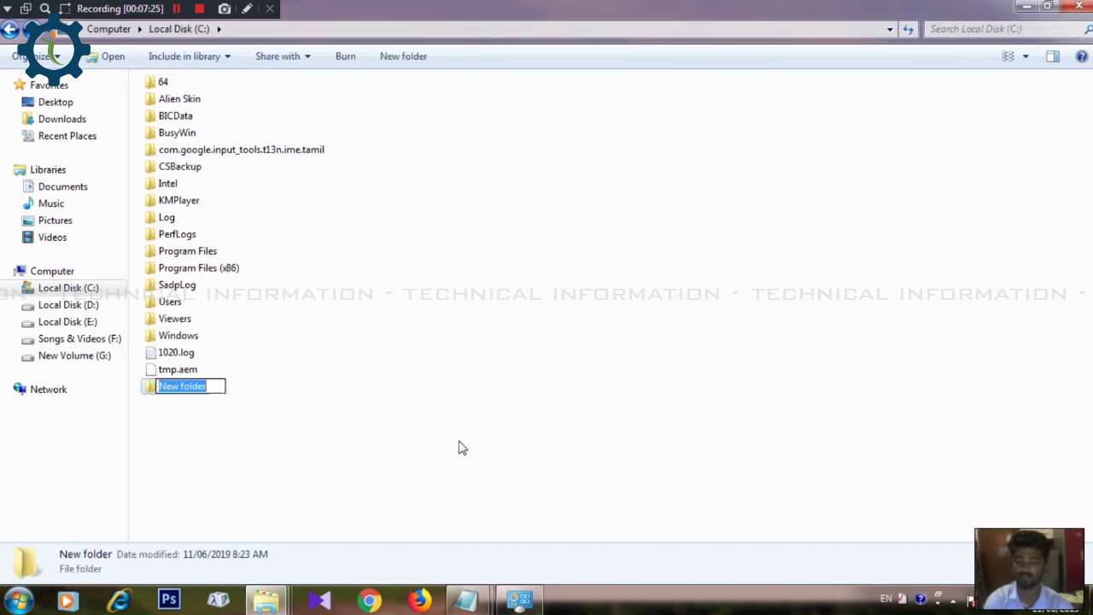
Step: Rename the new folder with the blank character of code 0160 and deselect it
{"action": "key", "text": "alt"}
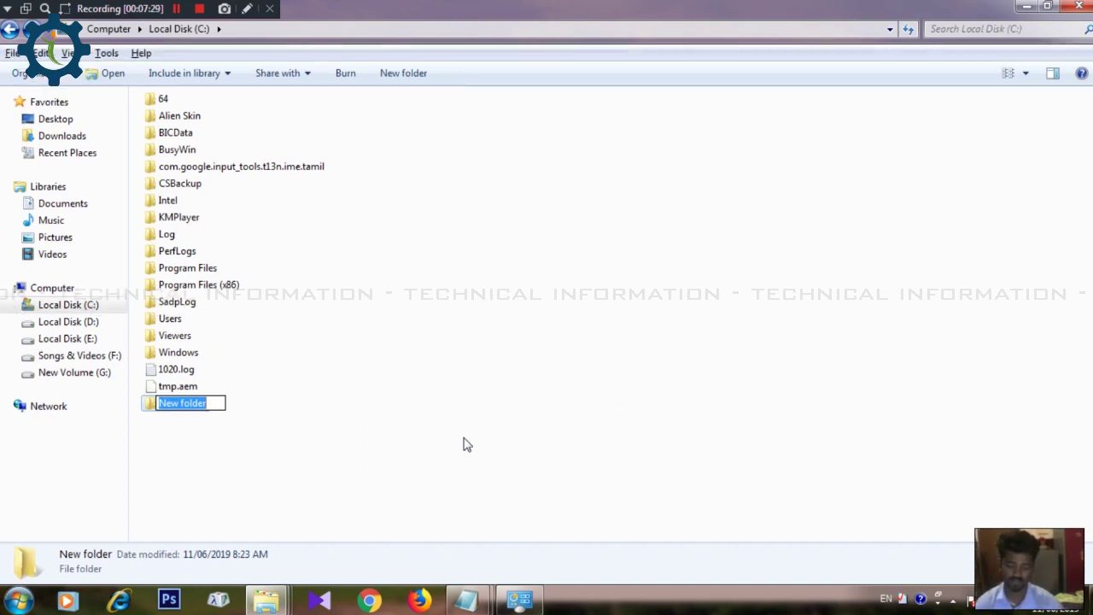
{"action": "key", "text": "alt"}
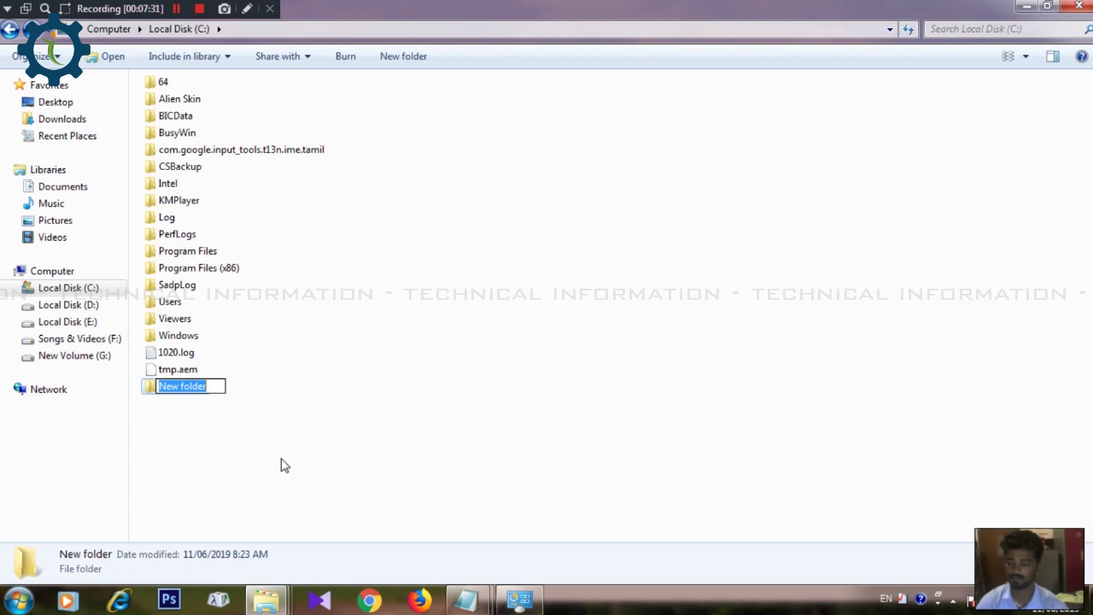
{"action": "key", "text": "BackSpace"}
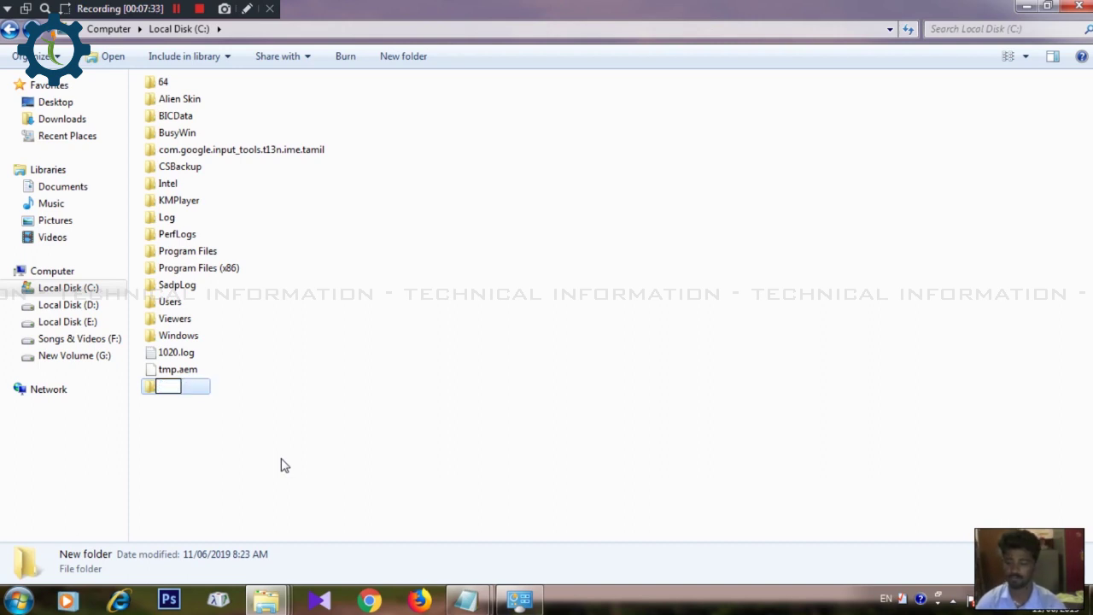
{"action": "key", "text": "Return"}
{"action": "left_click", "coordinate": [281, 456]}
Step: Review the character code for the invisible folder in the untitled note, and minimize the note
{"action": "mouse_move", "coordinate": [465, 598]}
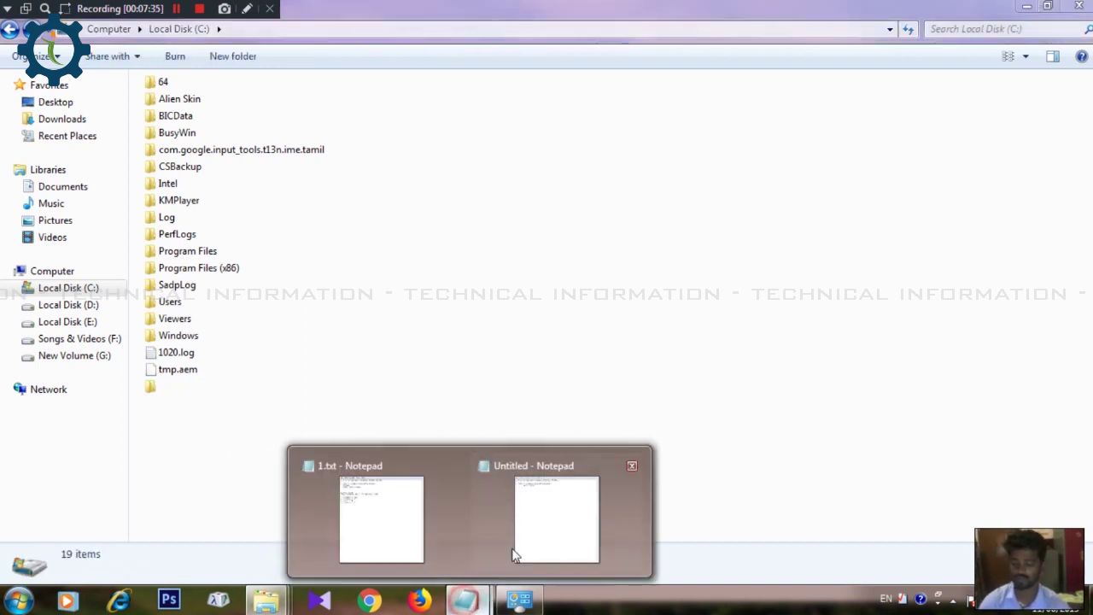
{"action": "left_click", "coordinate": [512, 555]}
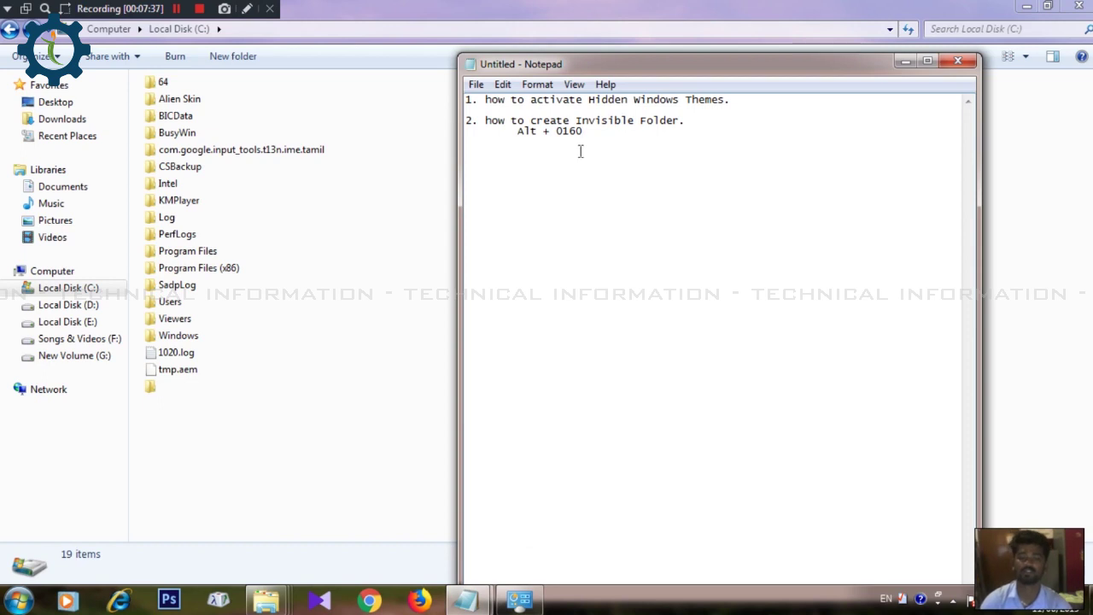
{"action": "left_click", "coordinate": [905, 61]}
Step: Assign an empty icon from SHELL32.dll to the blank-named folder and apply its properties
{"action": "left_click", "coordinate": [175, 393]}
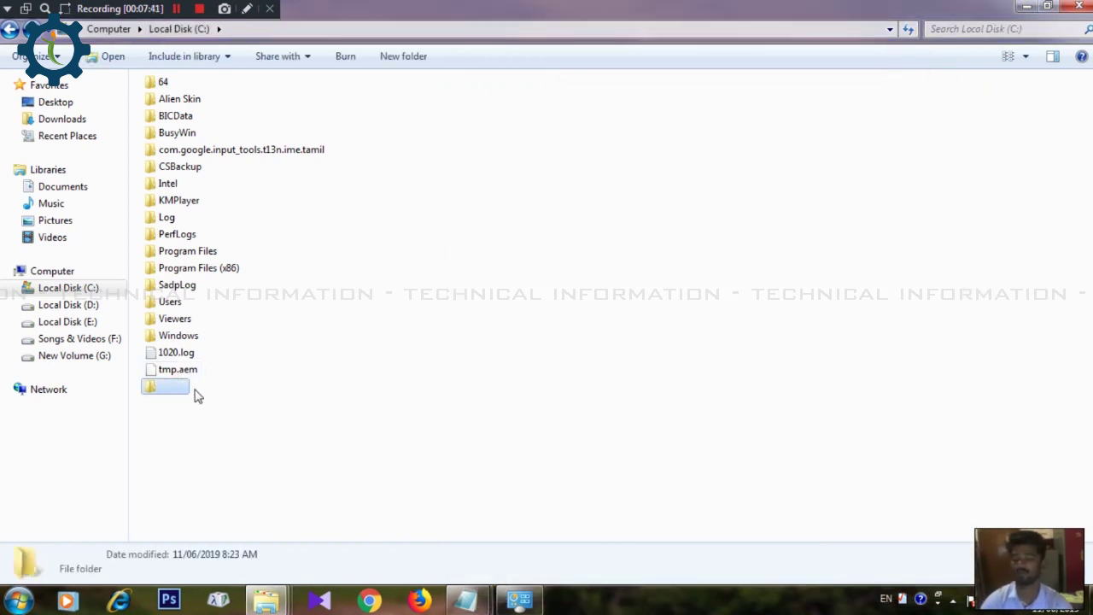
{"action": "left_click", "coordinate": [193, 429]}
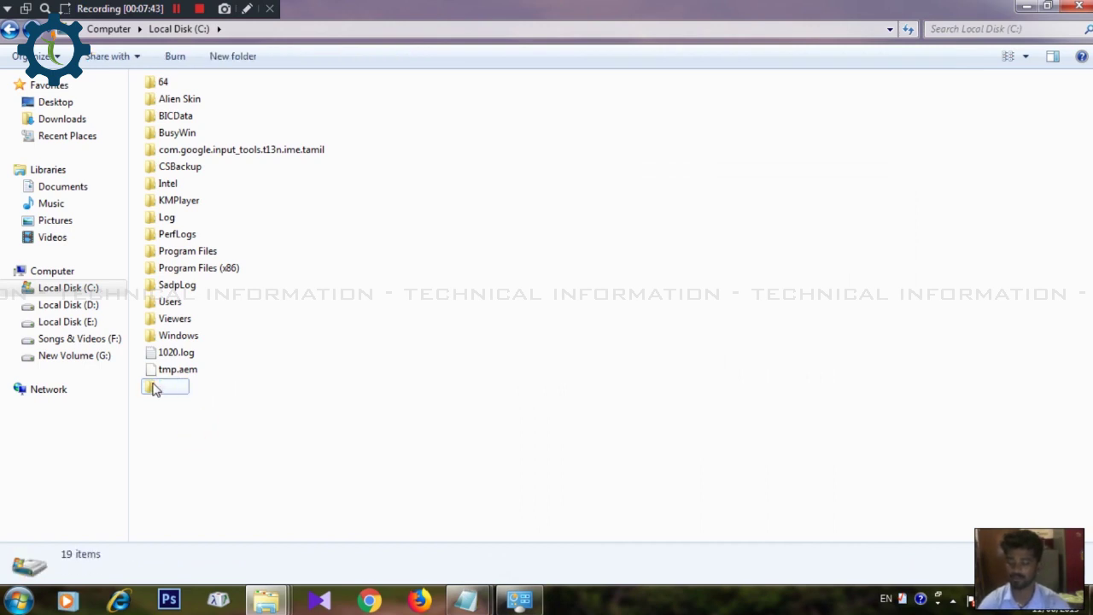
{"action": "right_click", "coordinate": [152, 387]}
{"action": "left_click", "coordinate": [203, 572]}
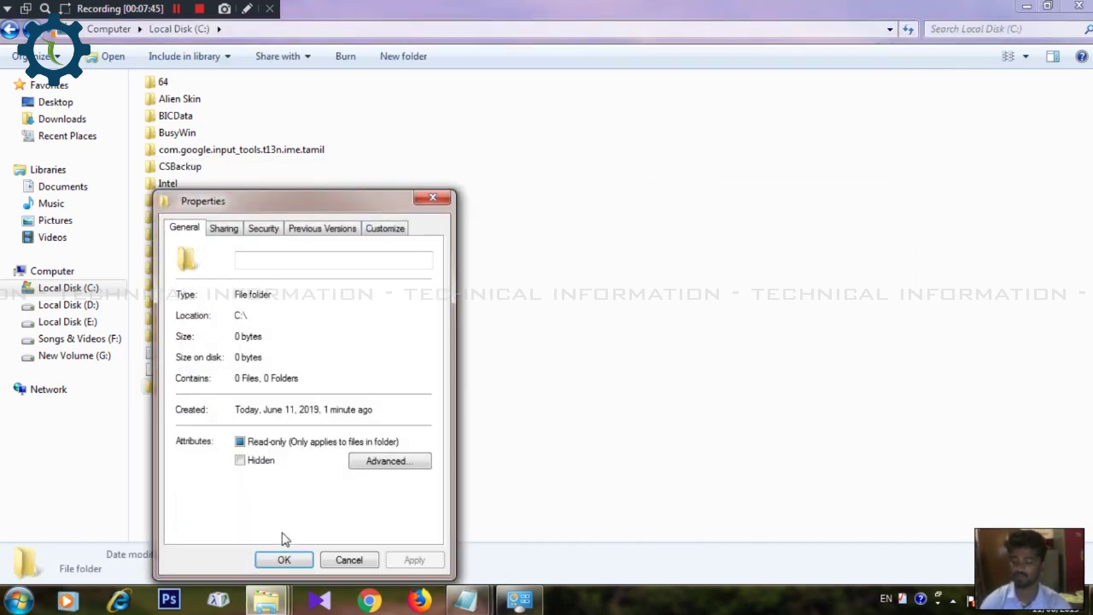
{"action": "left_click", "coordinate": [385, 227]}
{"action": "left_click", "coordinate": [218, 468]}
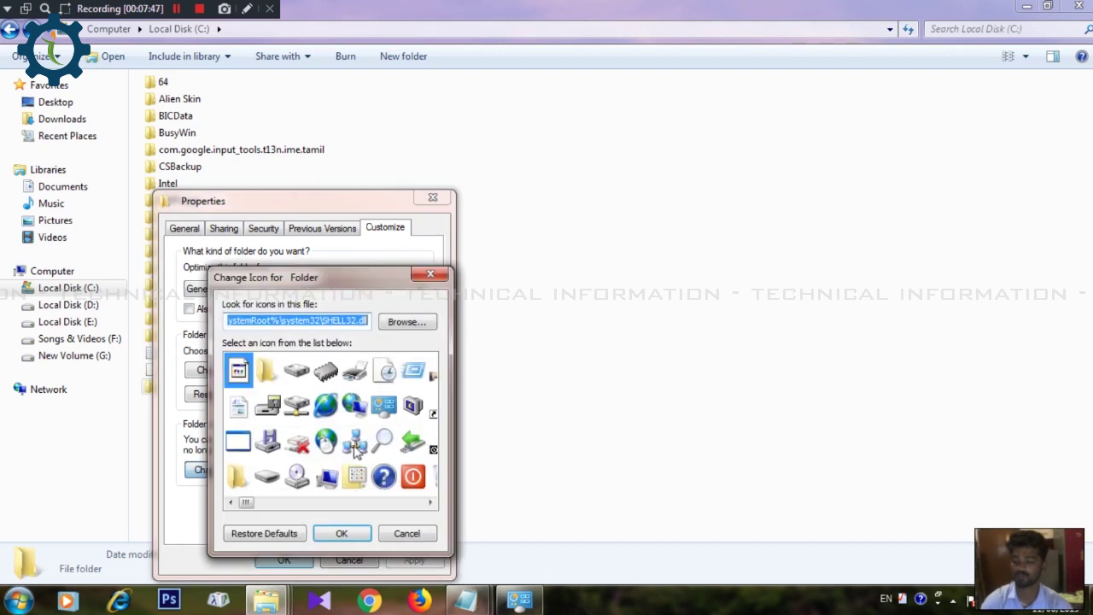
{"action": "left_click_drag", "start_coordinate": [246, 504], "coordinate": [268, 504]}
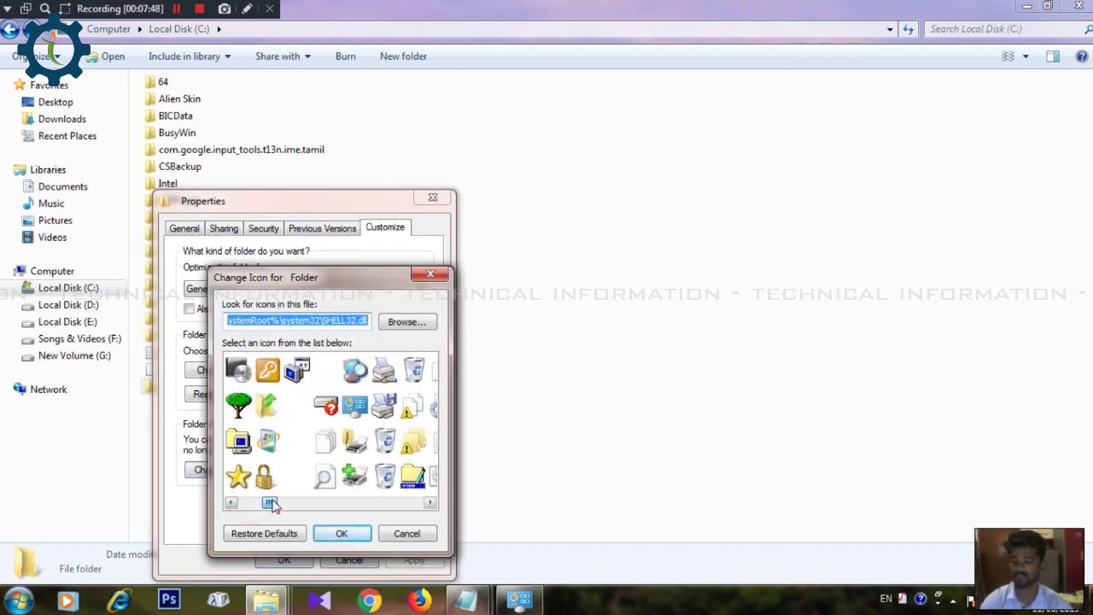
{"action": "double_click", "coordinate": [293, 440]}
{"action": "left_click", "coordinate": [291, 557]}
Step: Check the invisible folder's place below tmp.aem by selecting and deselecting it
{"action": "left_click", "coordinate": [258, 444]}
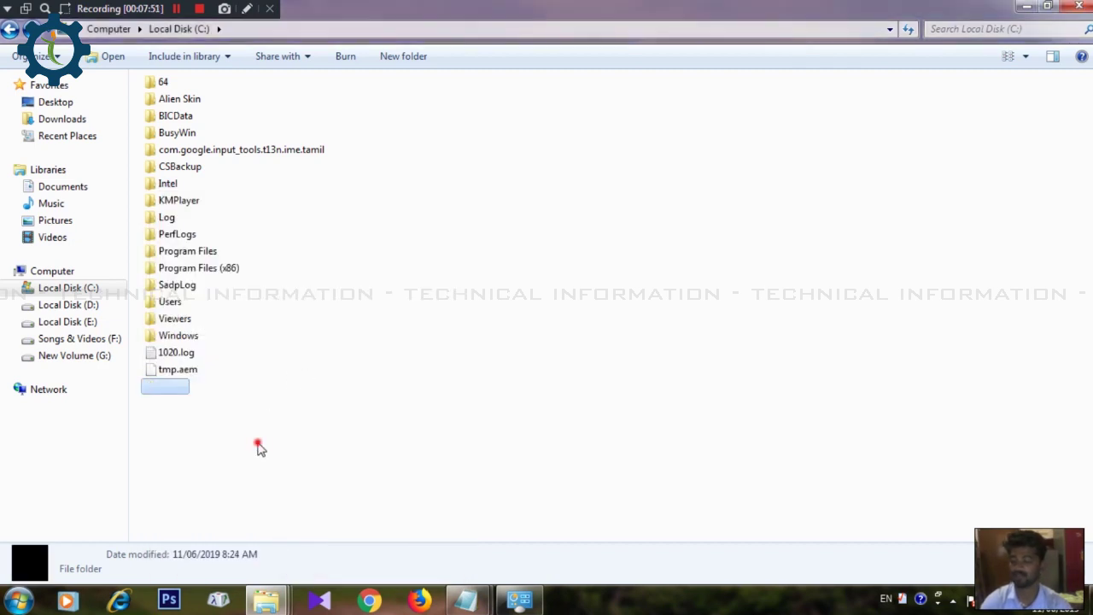
{"action": "left_click", "coordinate": [177, 387]}
{"action": "left_click", "coordinate": [236, 463]}
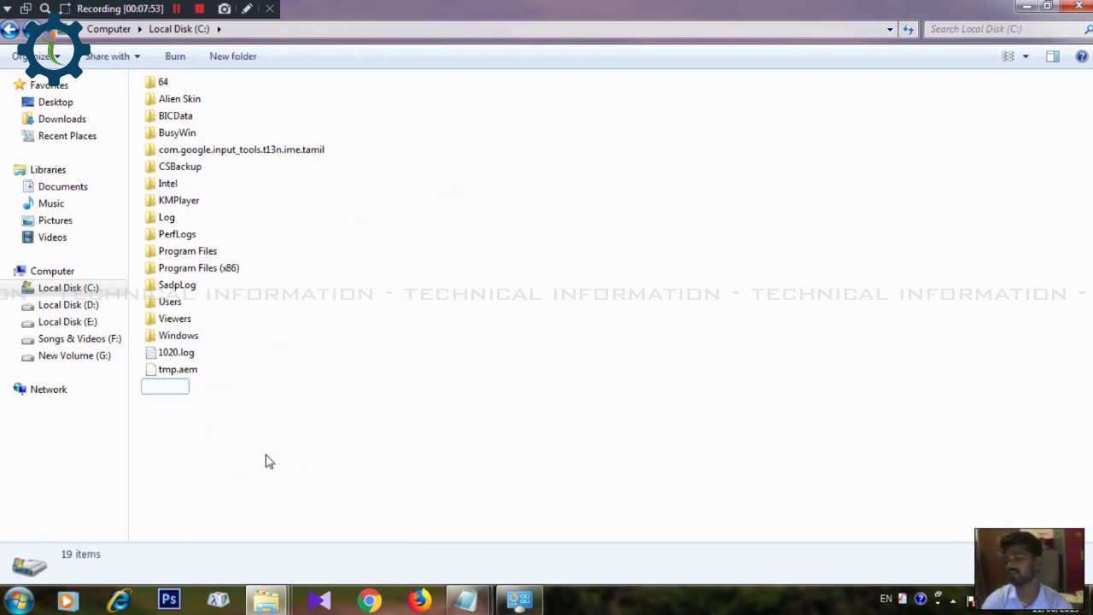
{"action": "left_click_drag", "start_coordinate": [175, 427], "coordinate": [205, 390]}
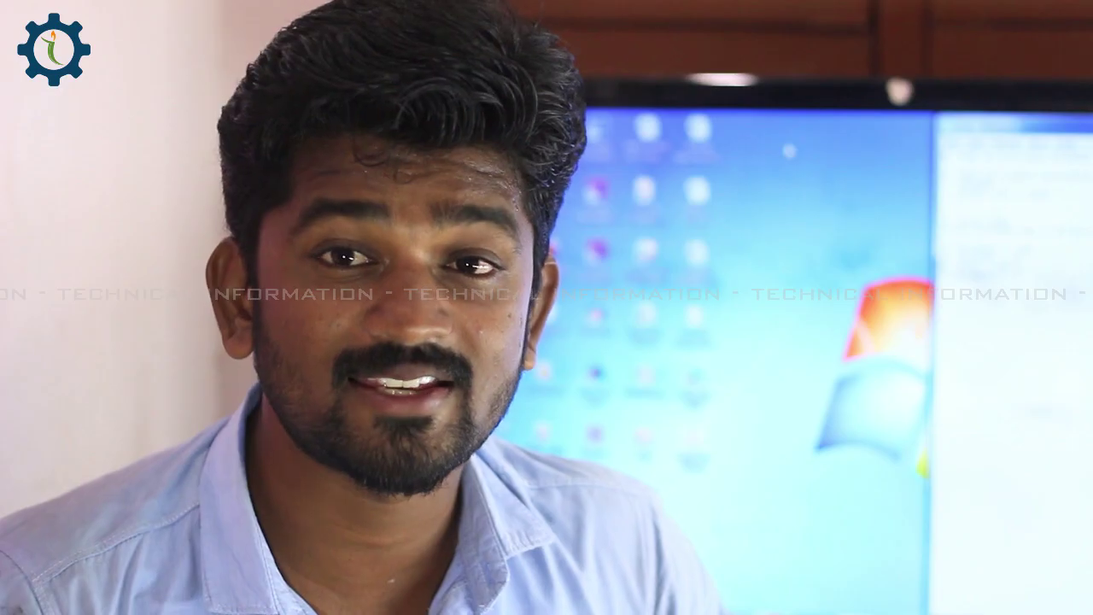